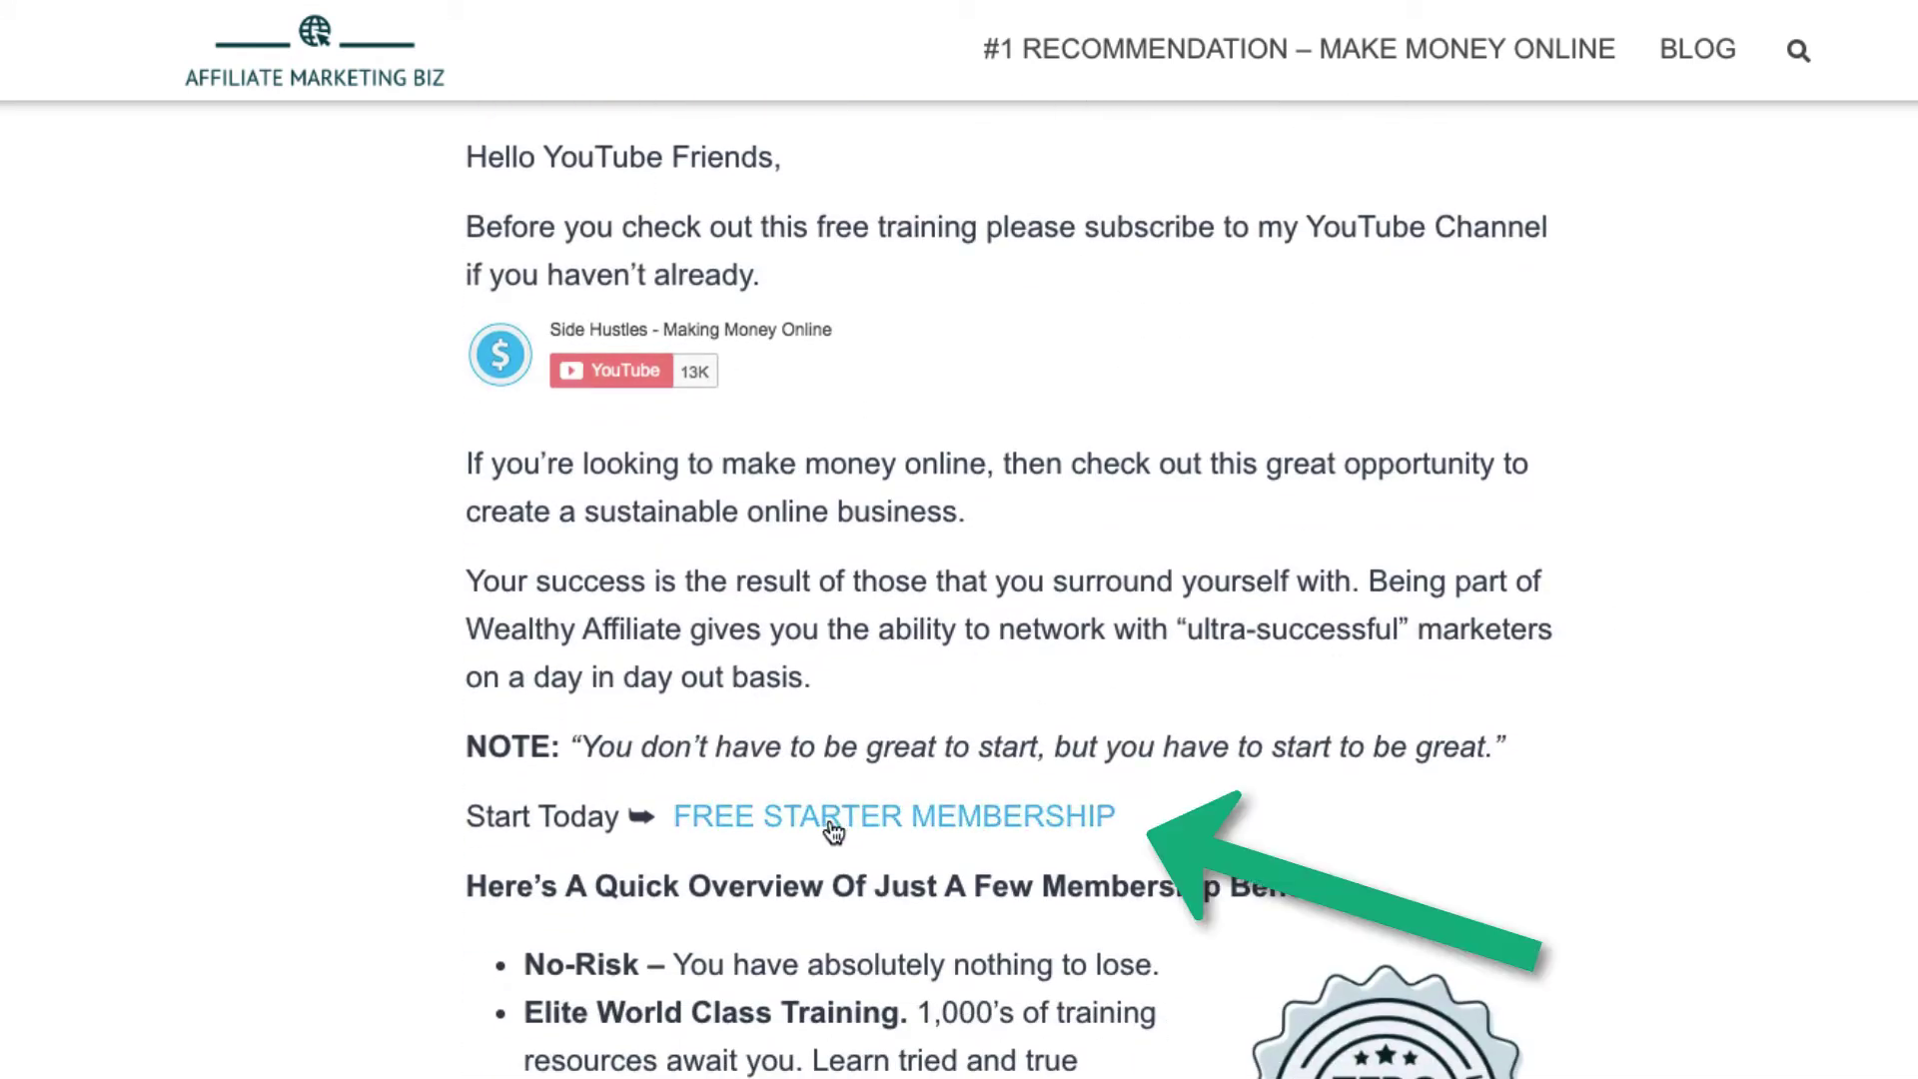
Step: Open the free starter membership page and bring the 'Create your account now' email form into view
click(832, 825)
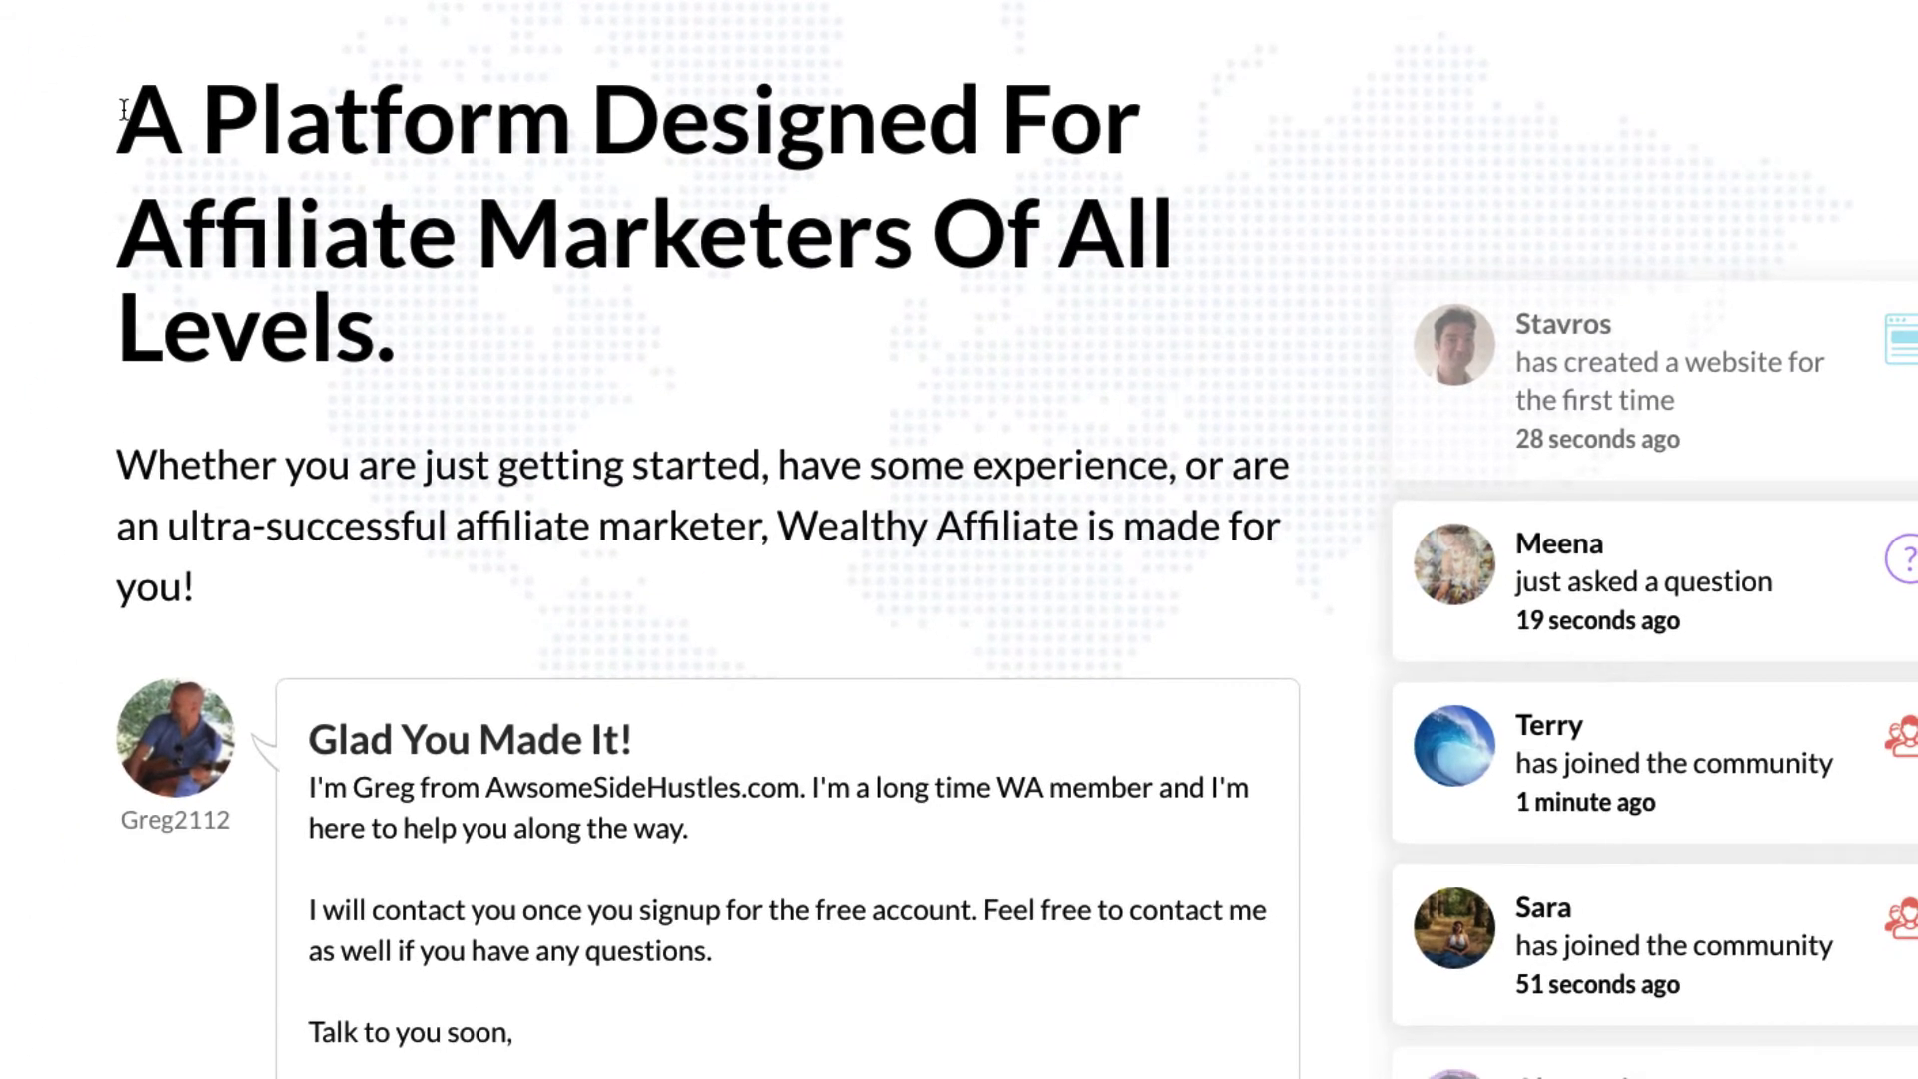
drag(123, 110, 765, 343)
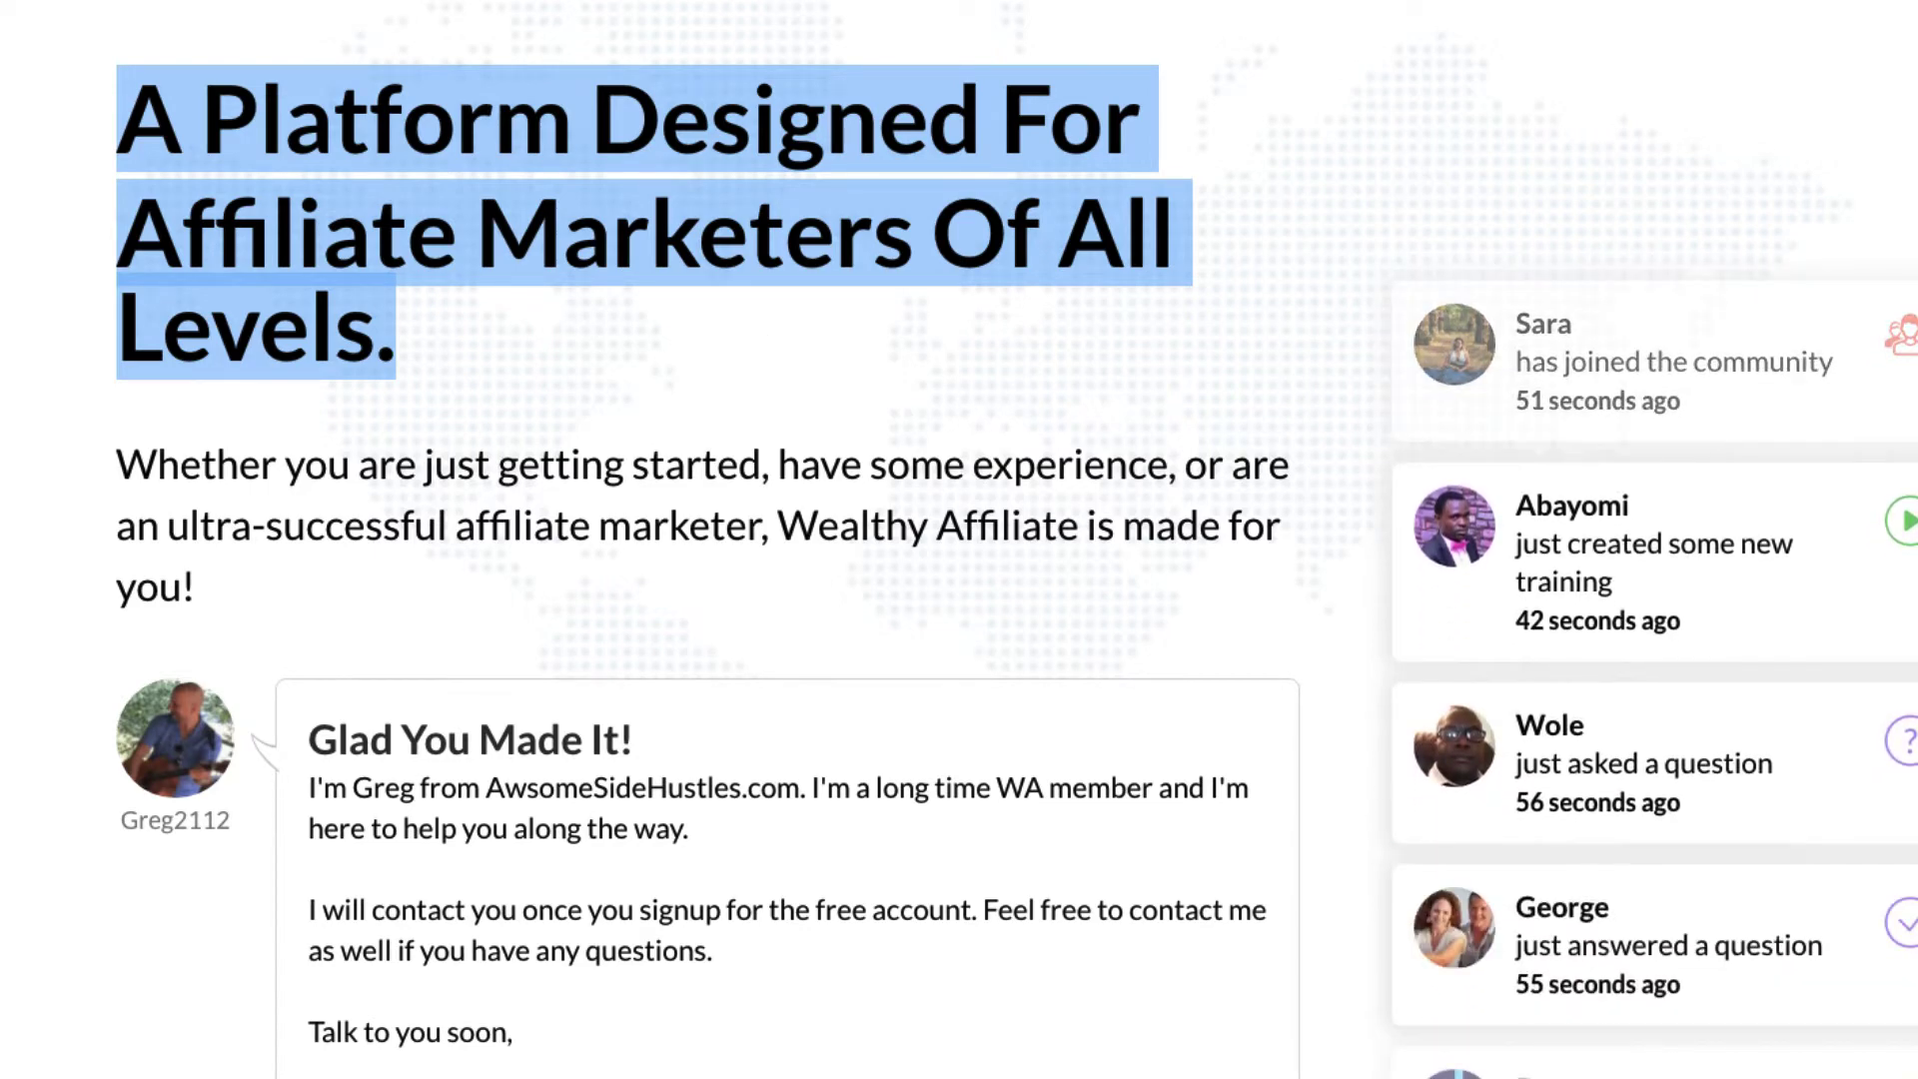
scroll(959, 539, down, 10)
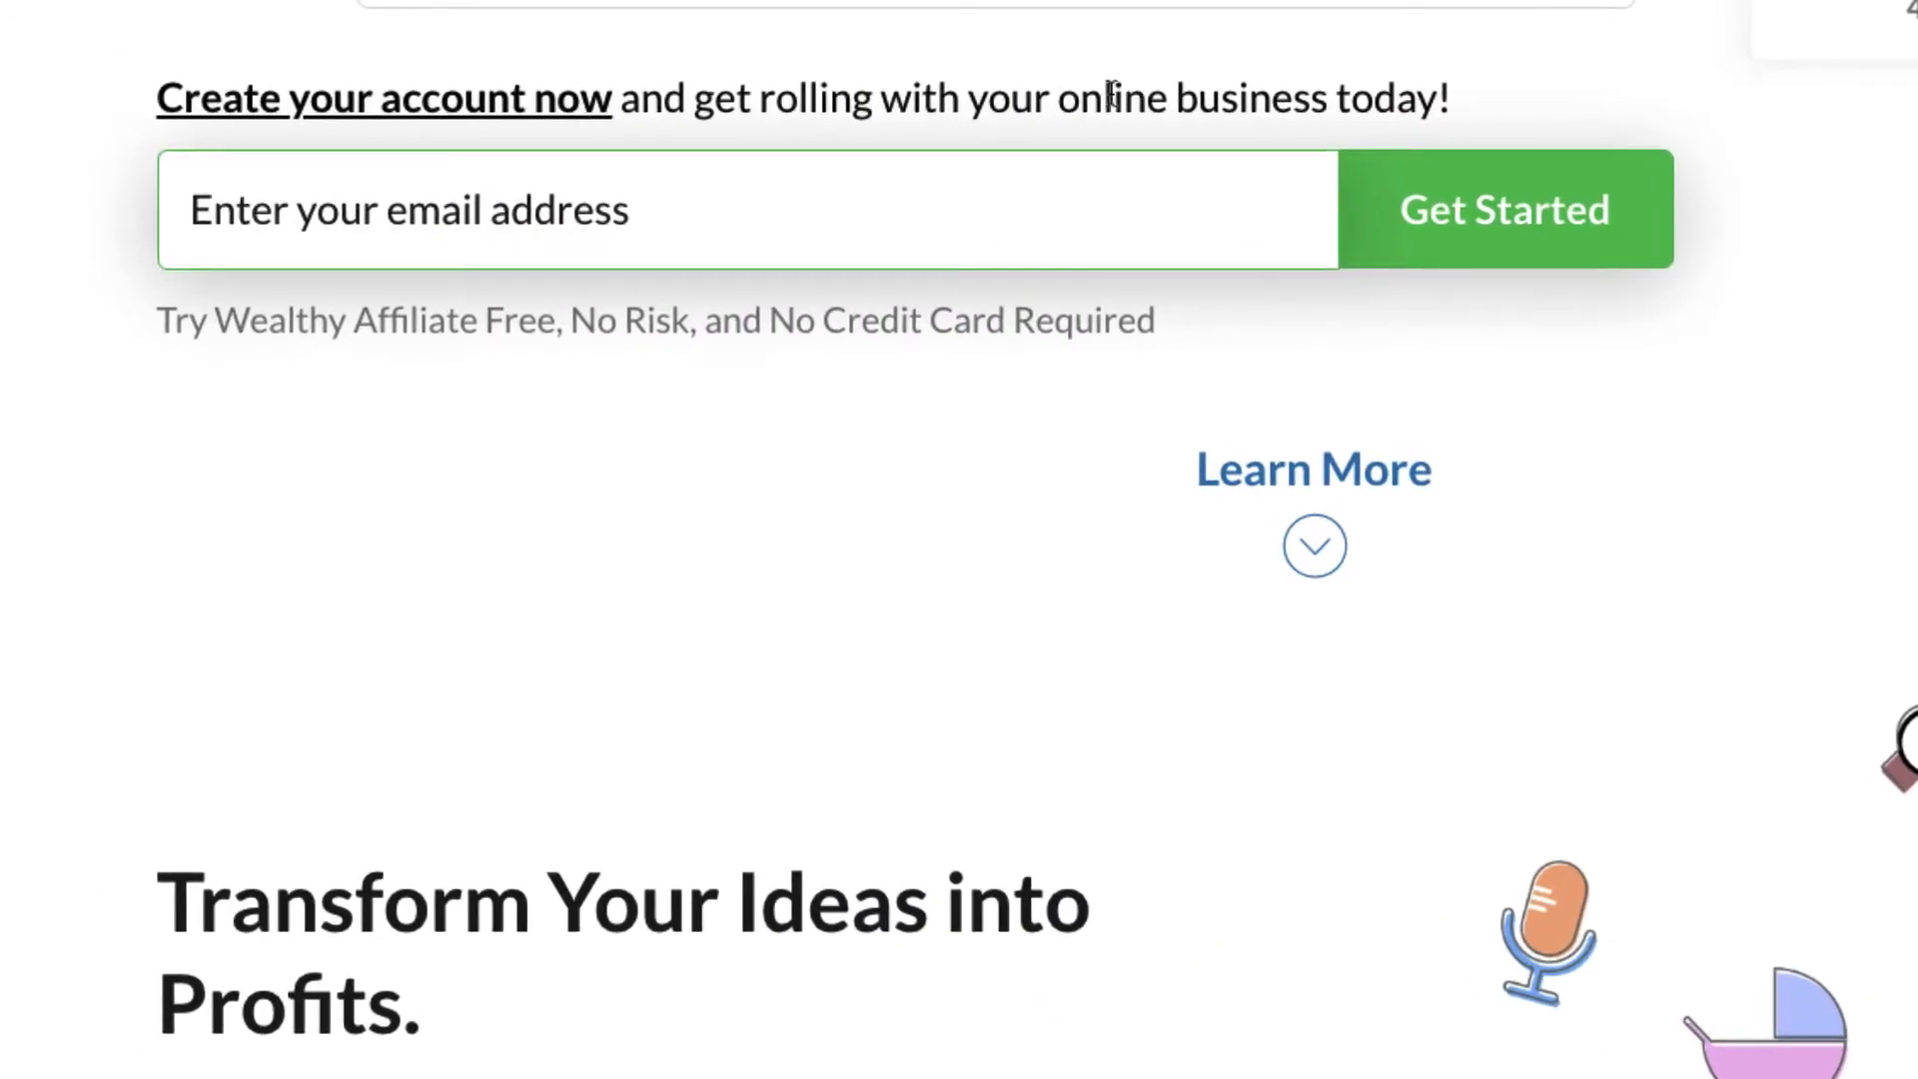
Step: On the signup form, highlight the free trial note and 'No Risk, and No Credit Card Required'
click(234, 206)
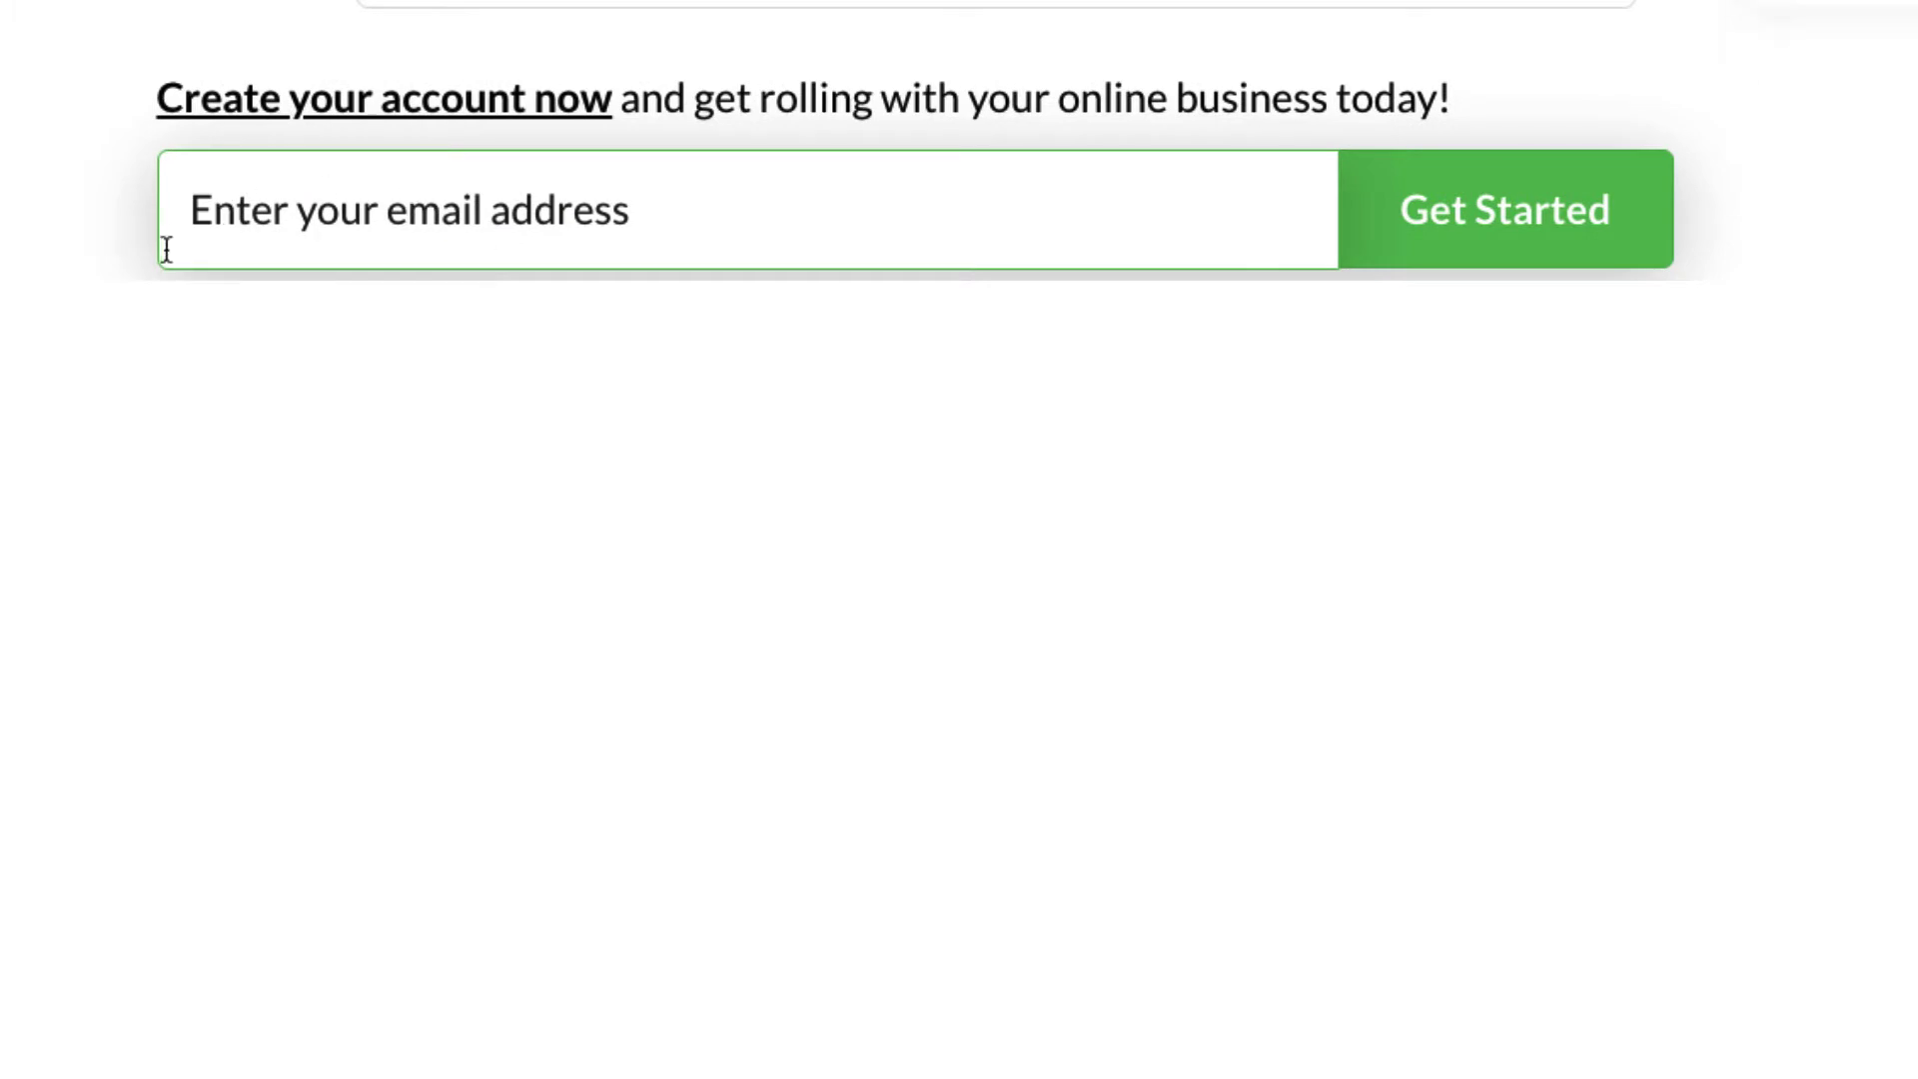
drag(159, 313, 468, 299)
click(519, 295)
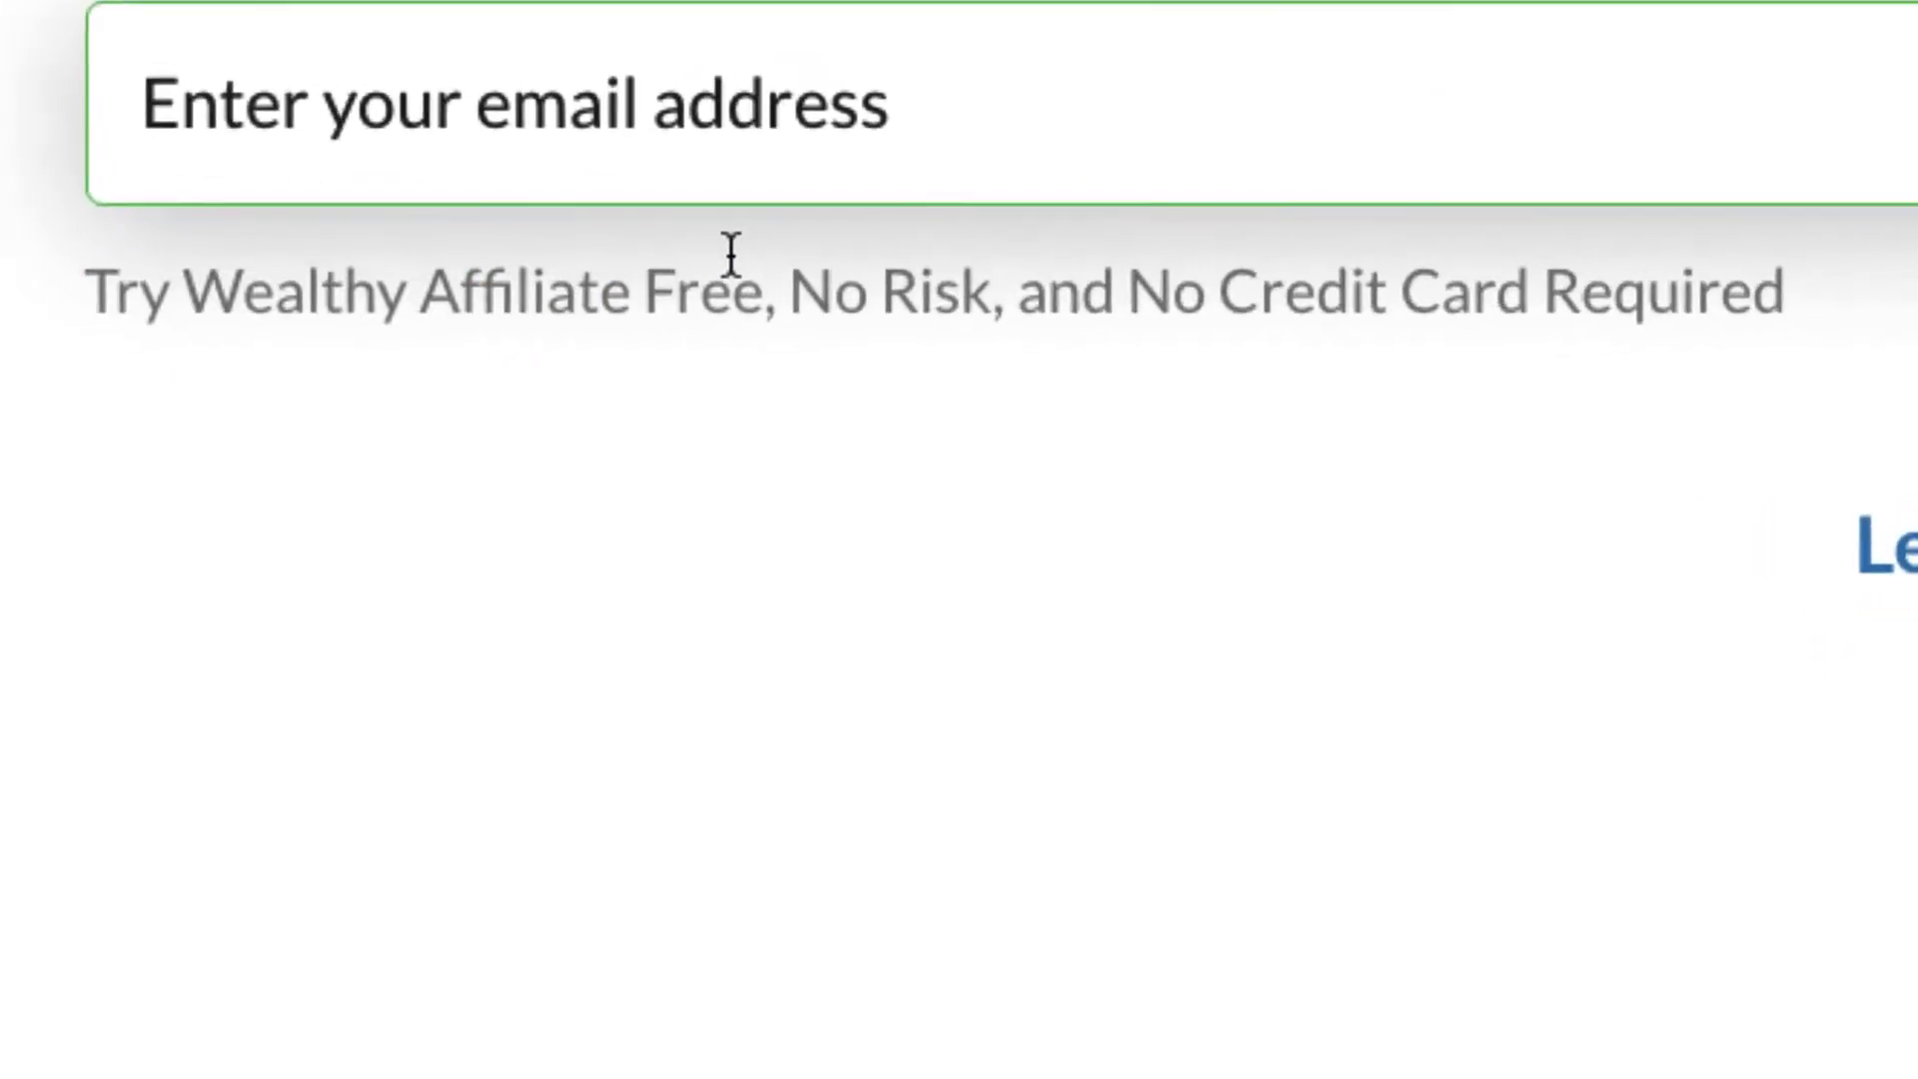
drag(612, 314, 1312, 327)
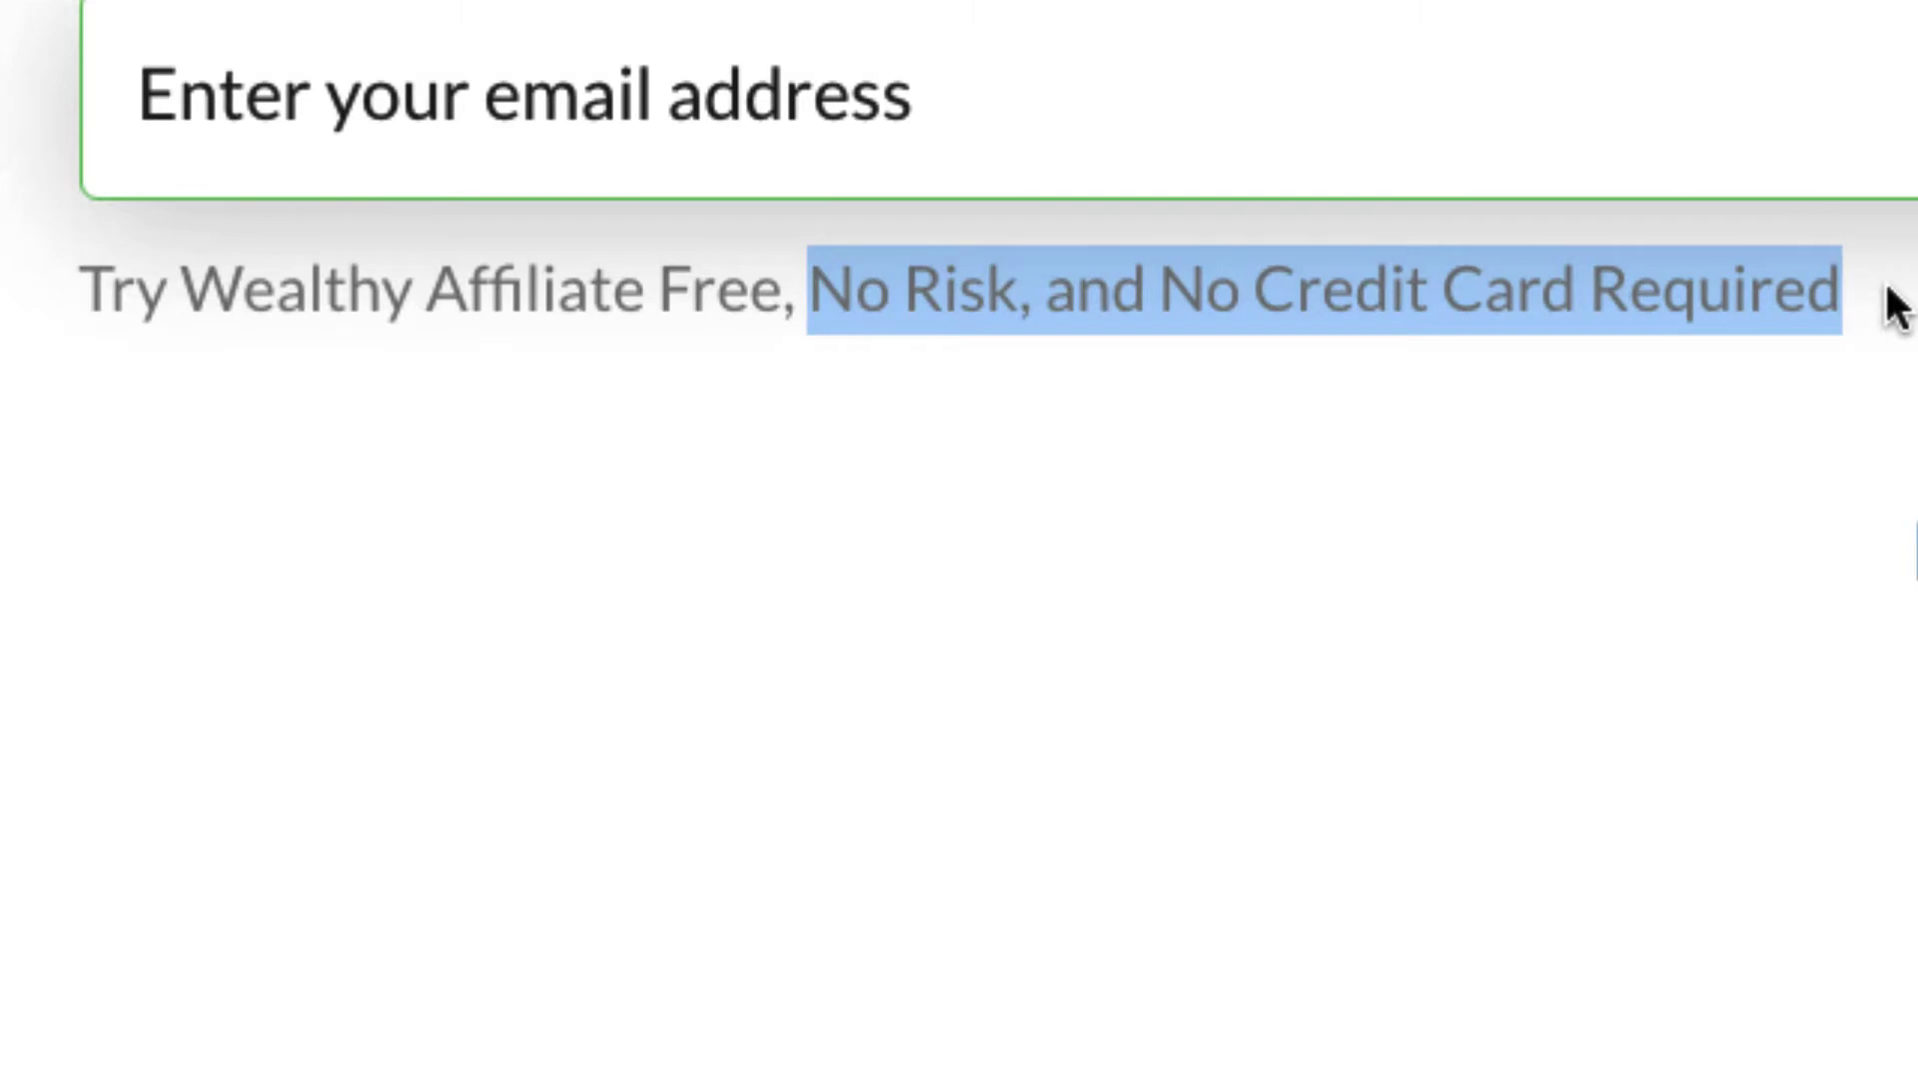
click(1136, 580)
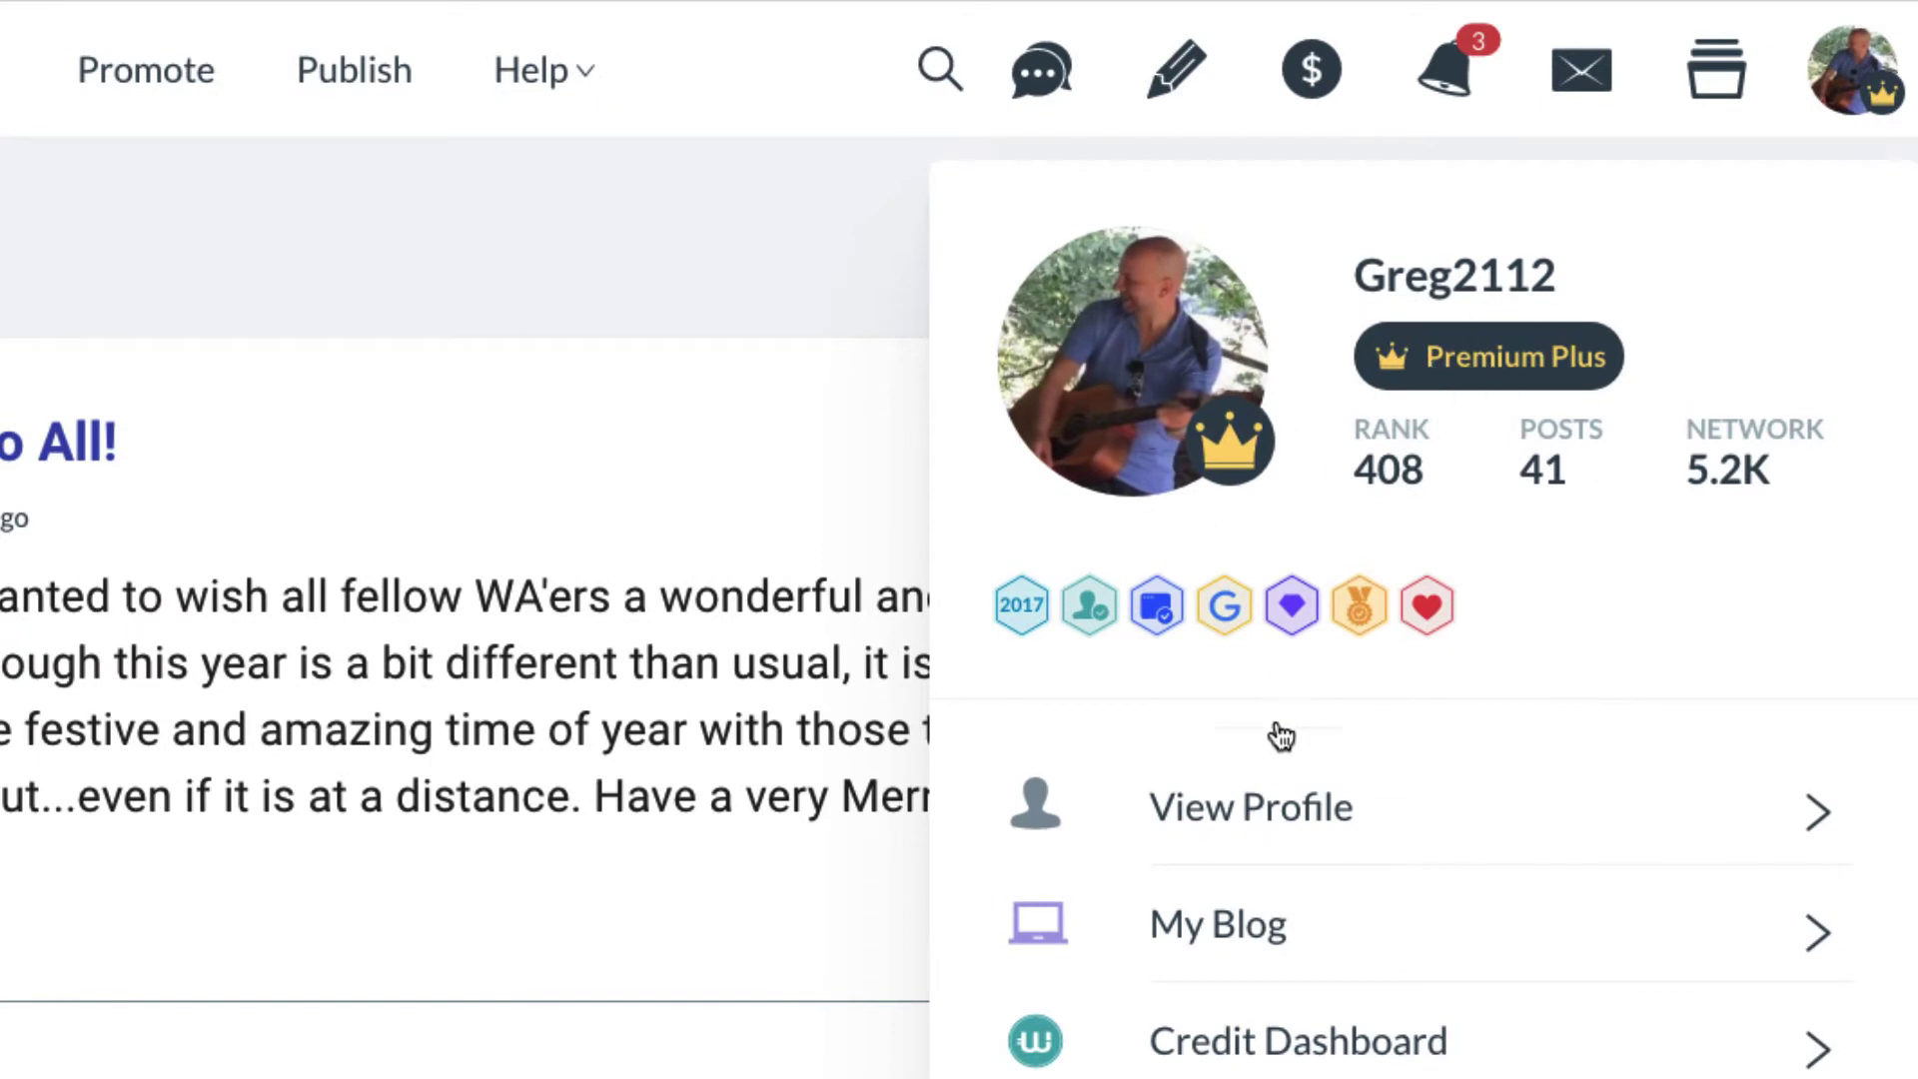
Step: Choose View Profile to see the About bio, Premium+ badge, Rank 408 and photo gallery
click(1238, 811)
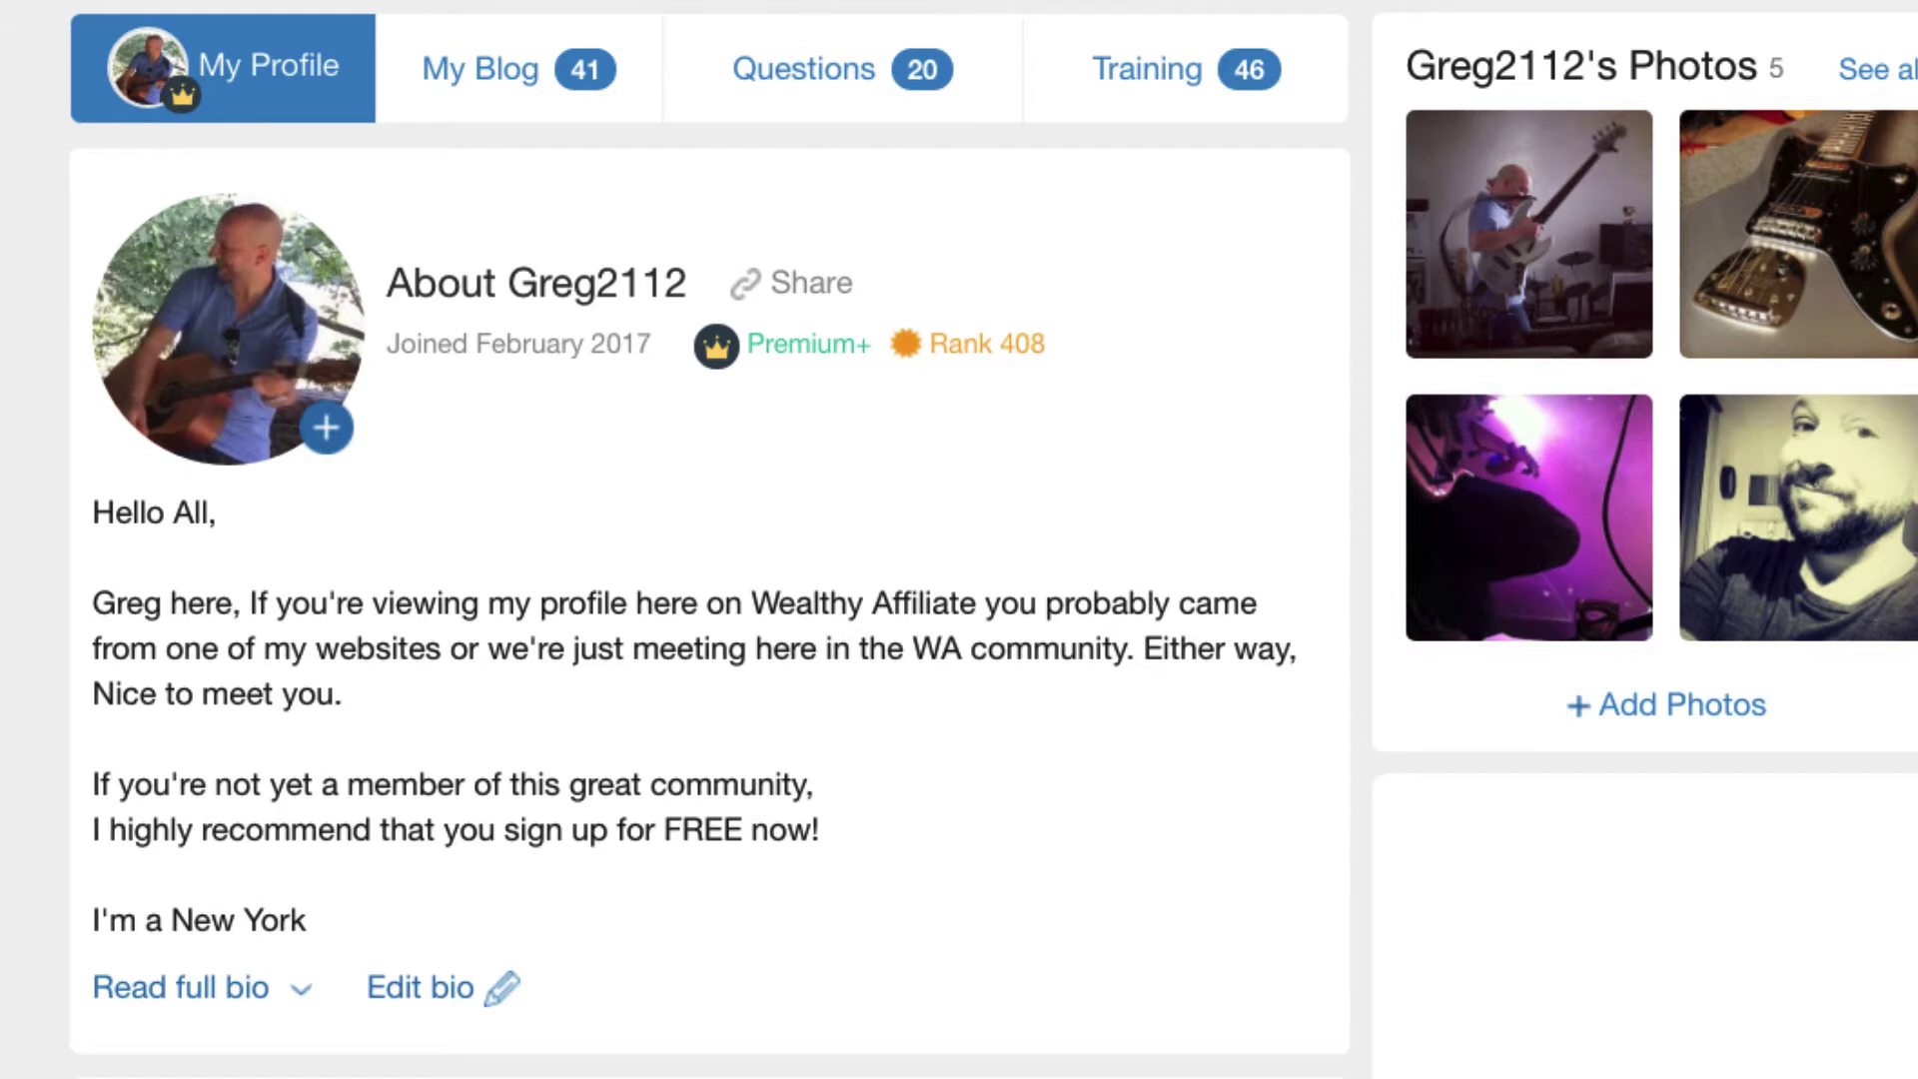
Step: Open the Help Center panel, highlight the Premium Coaches heading and scroll further down
click(1069, 2)
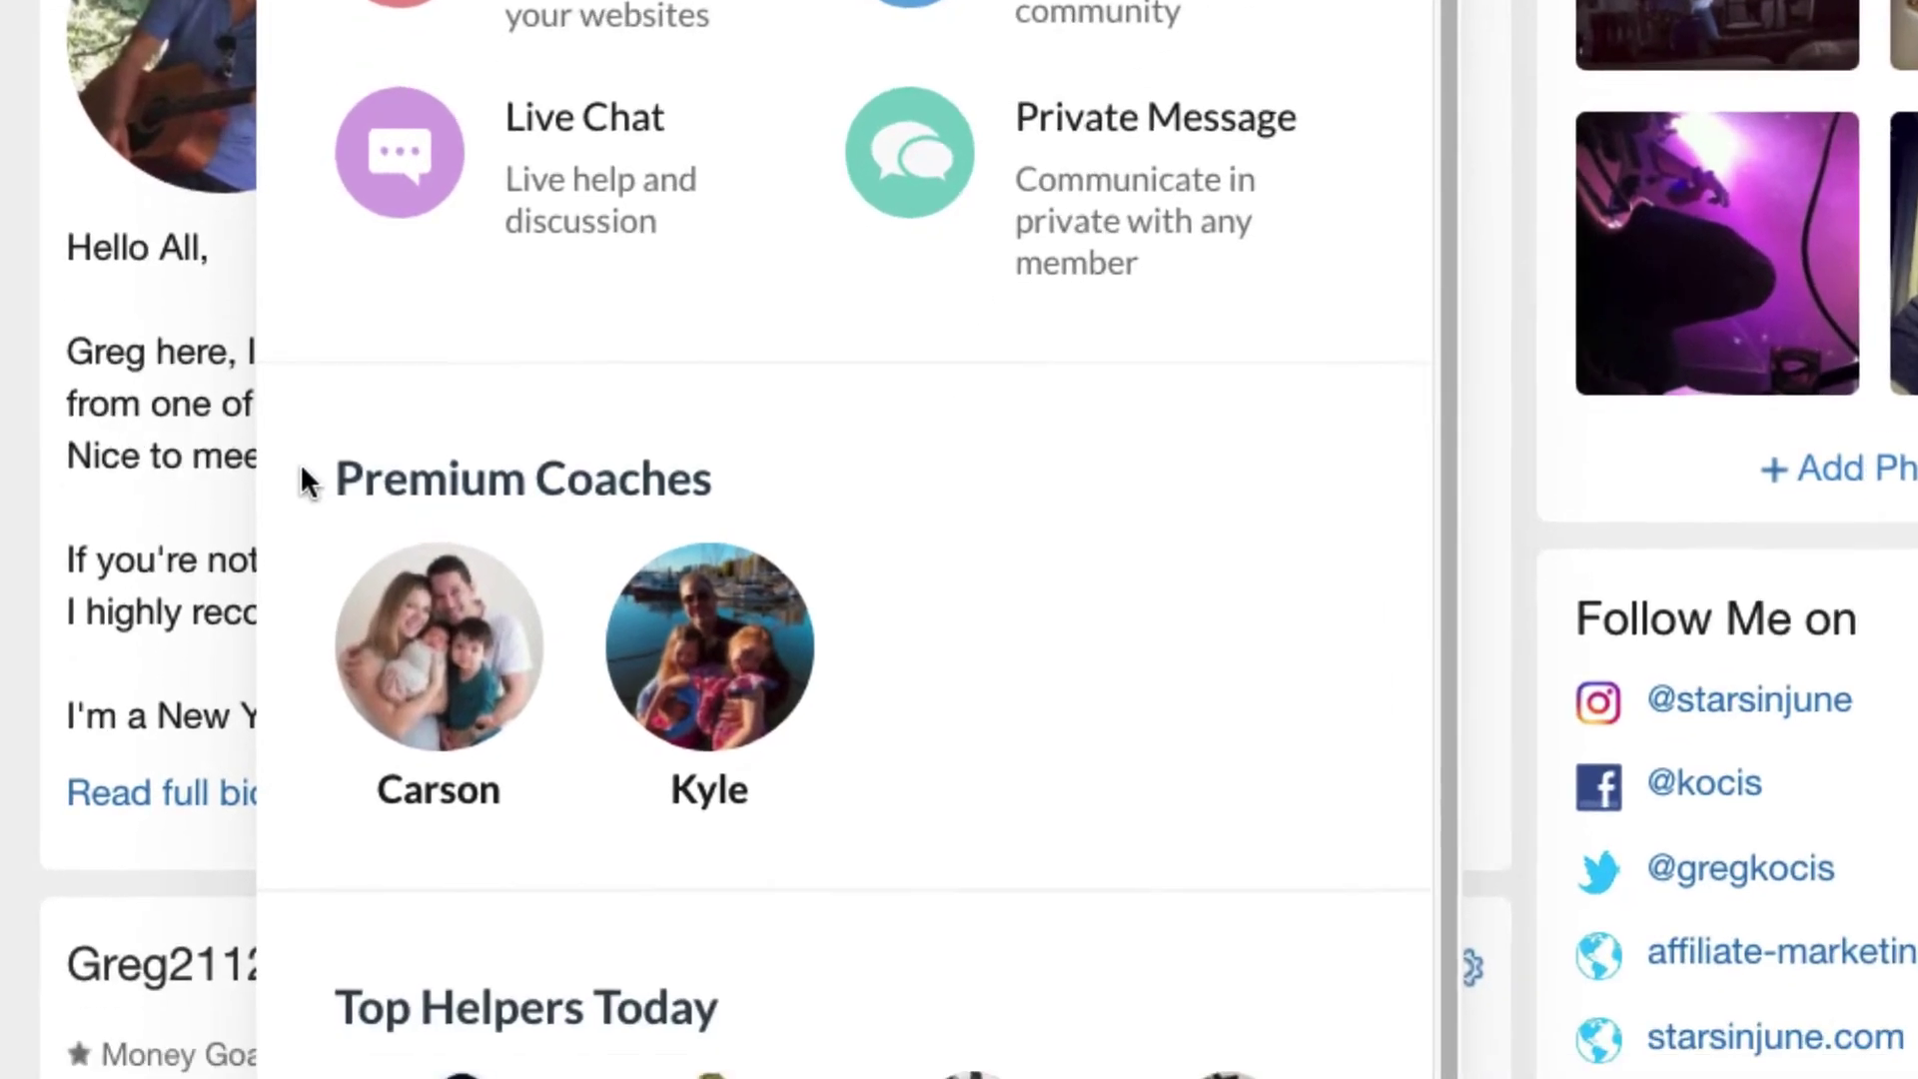
drag(300, 463, 717, 479)
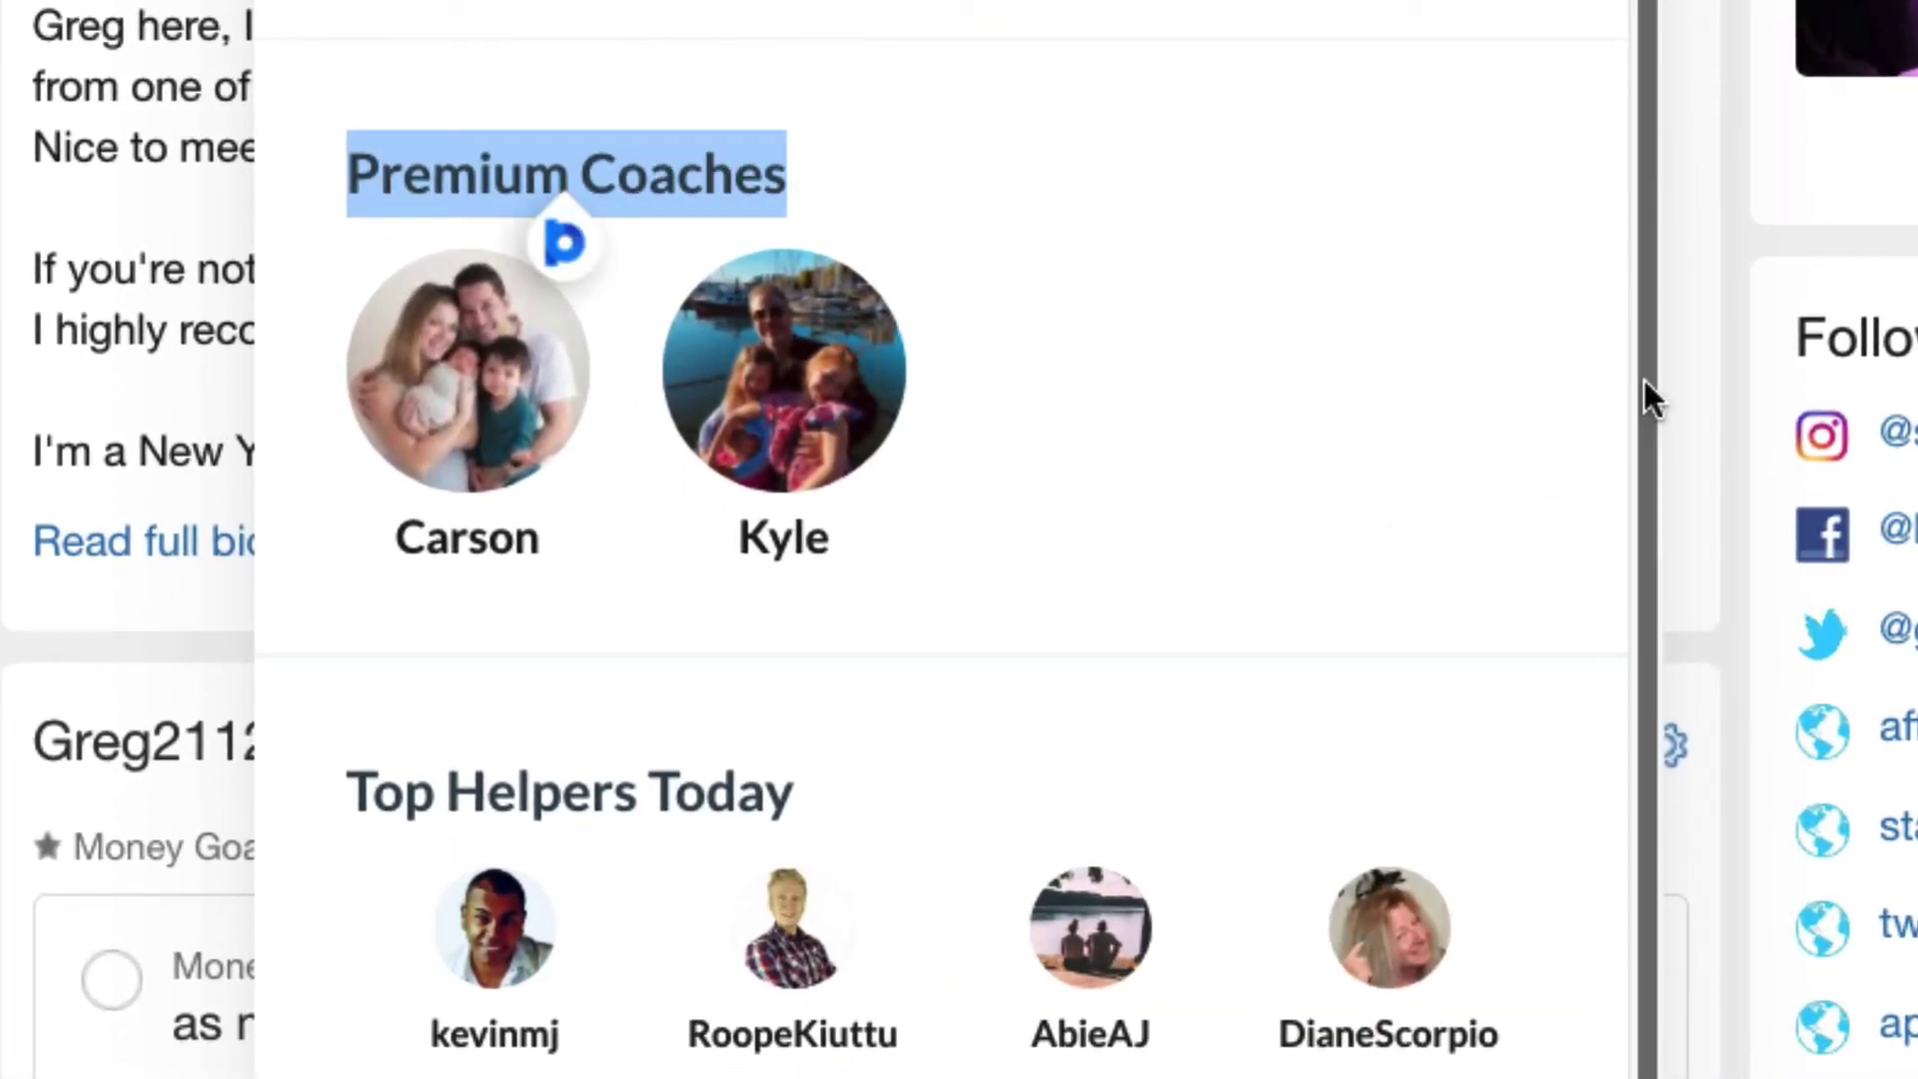
scroll(1644, 380, down, 2)
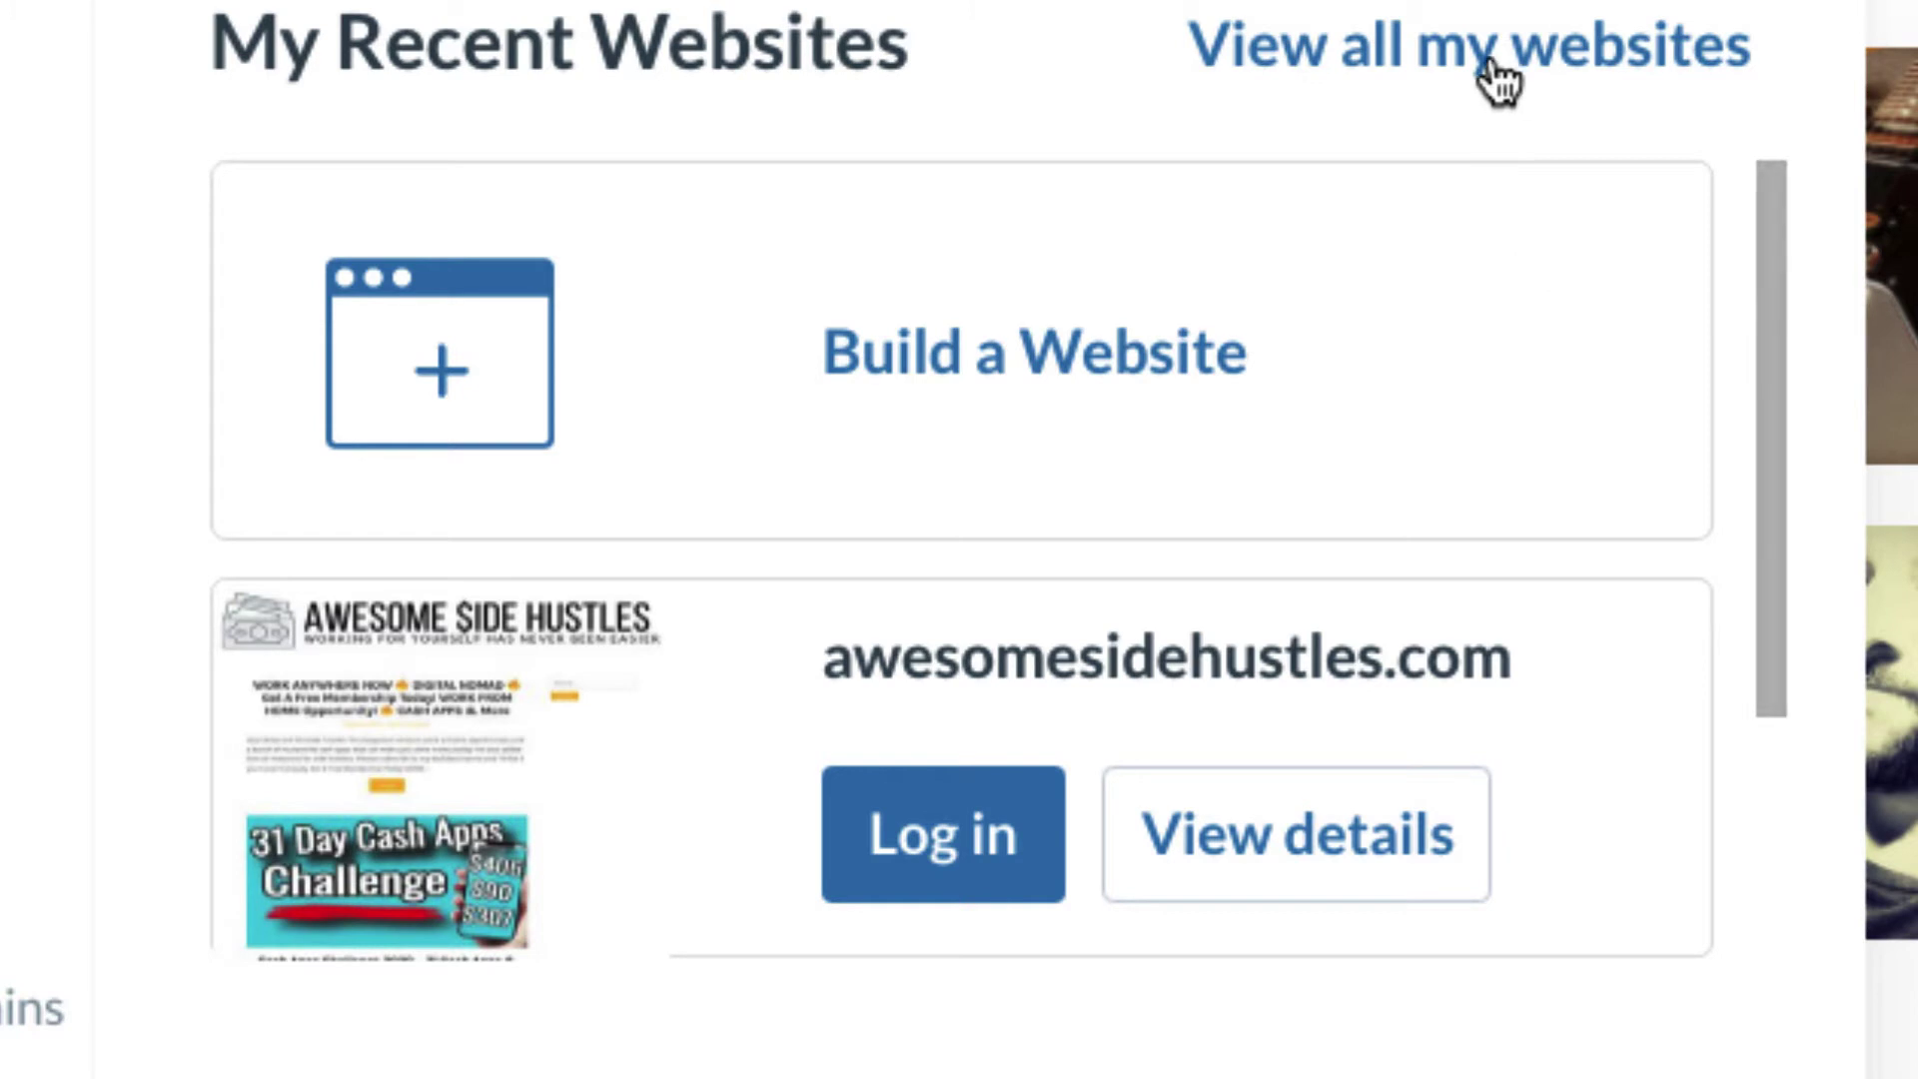
Step: Start Build a Website and review the Free Domain, Domain I Own and Register a Domain options
click(1061, 349)
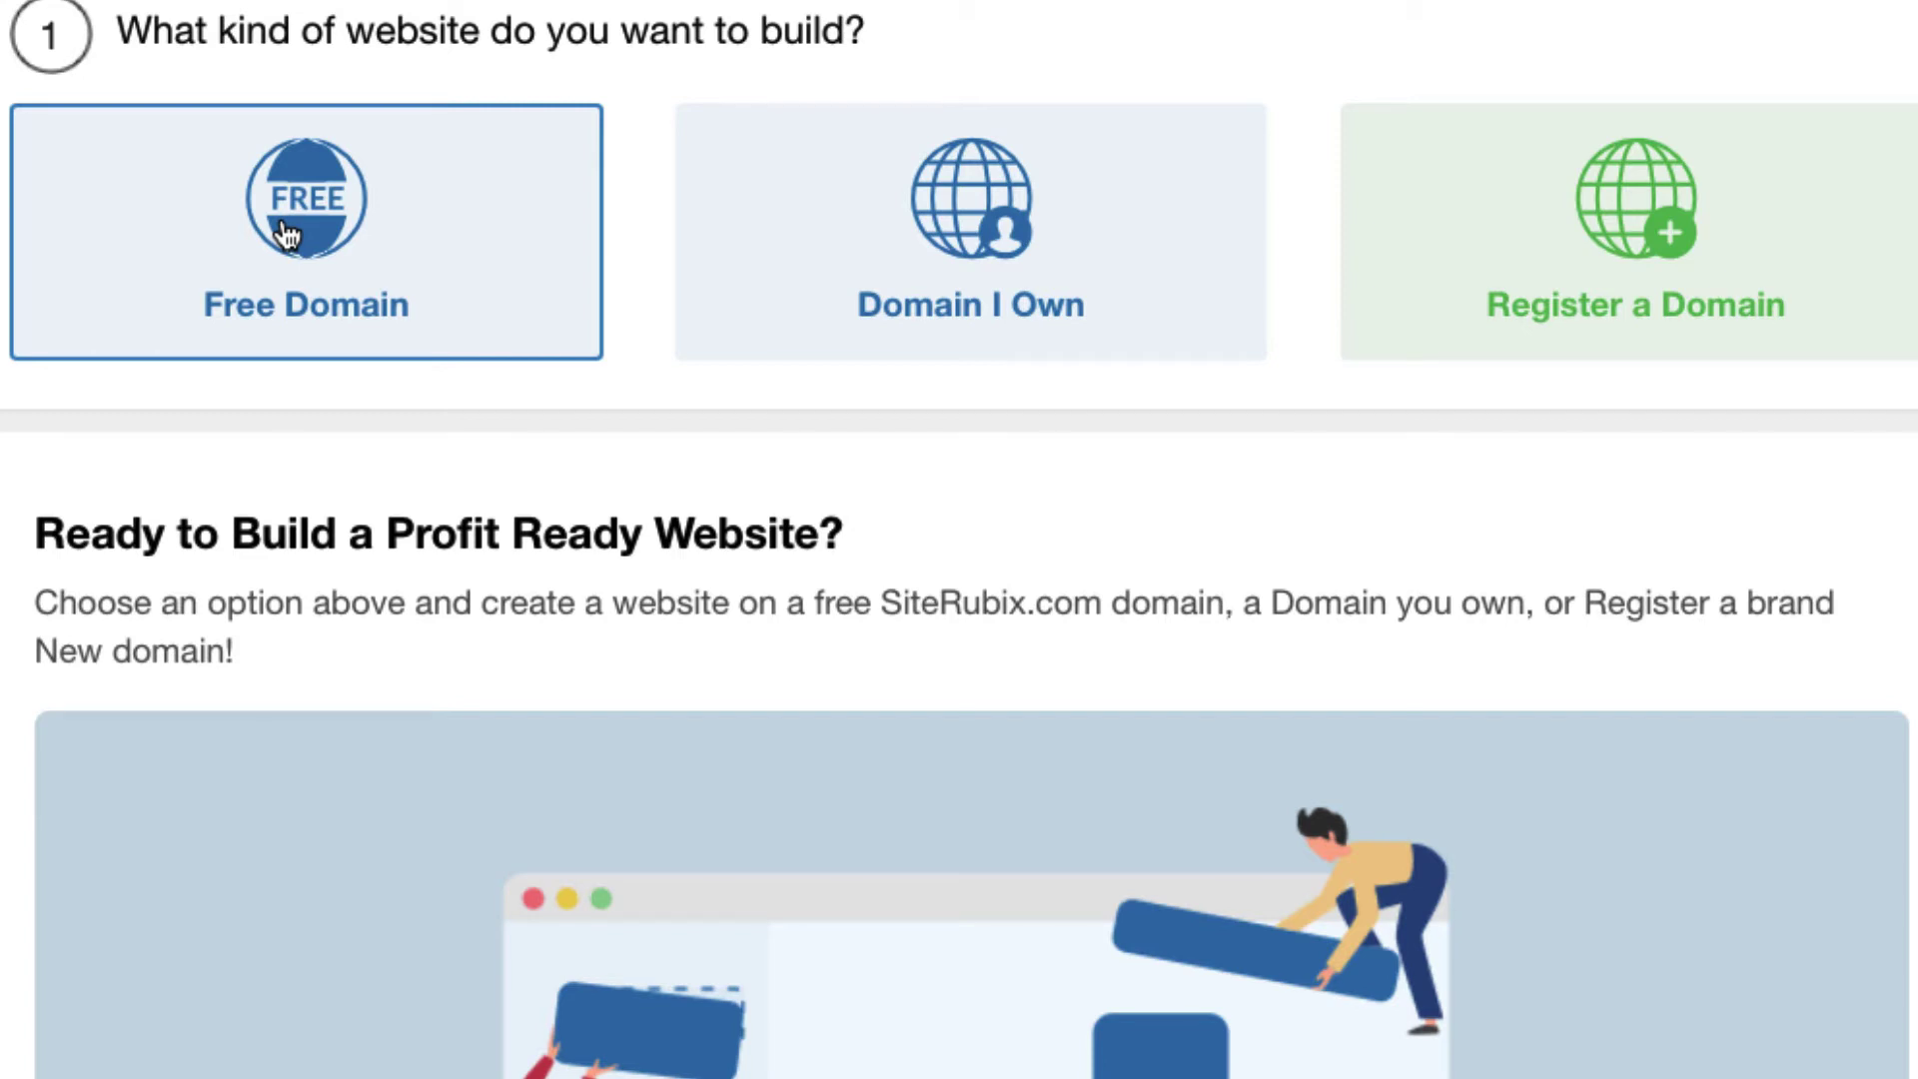
scroll(959, 539, down, 5)
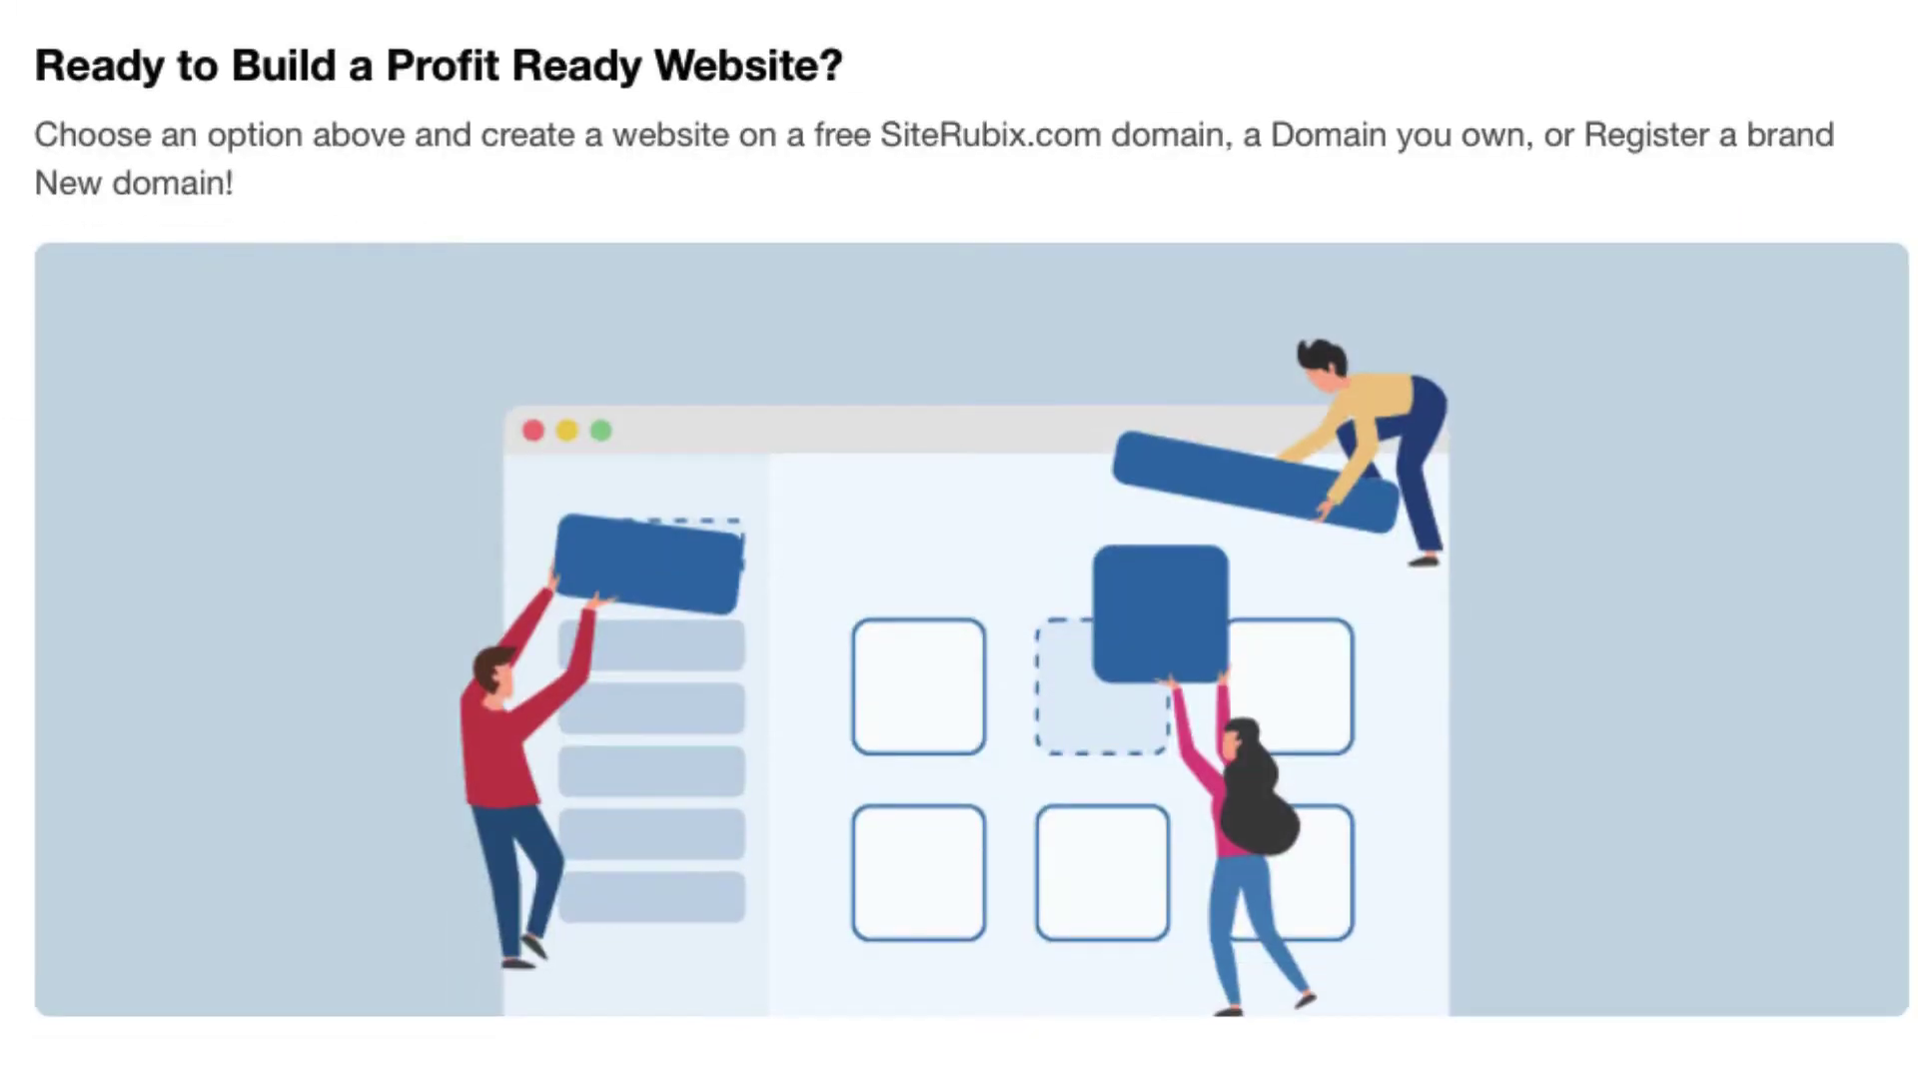
scroll(959, 539, down, 3)
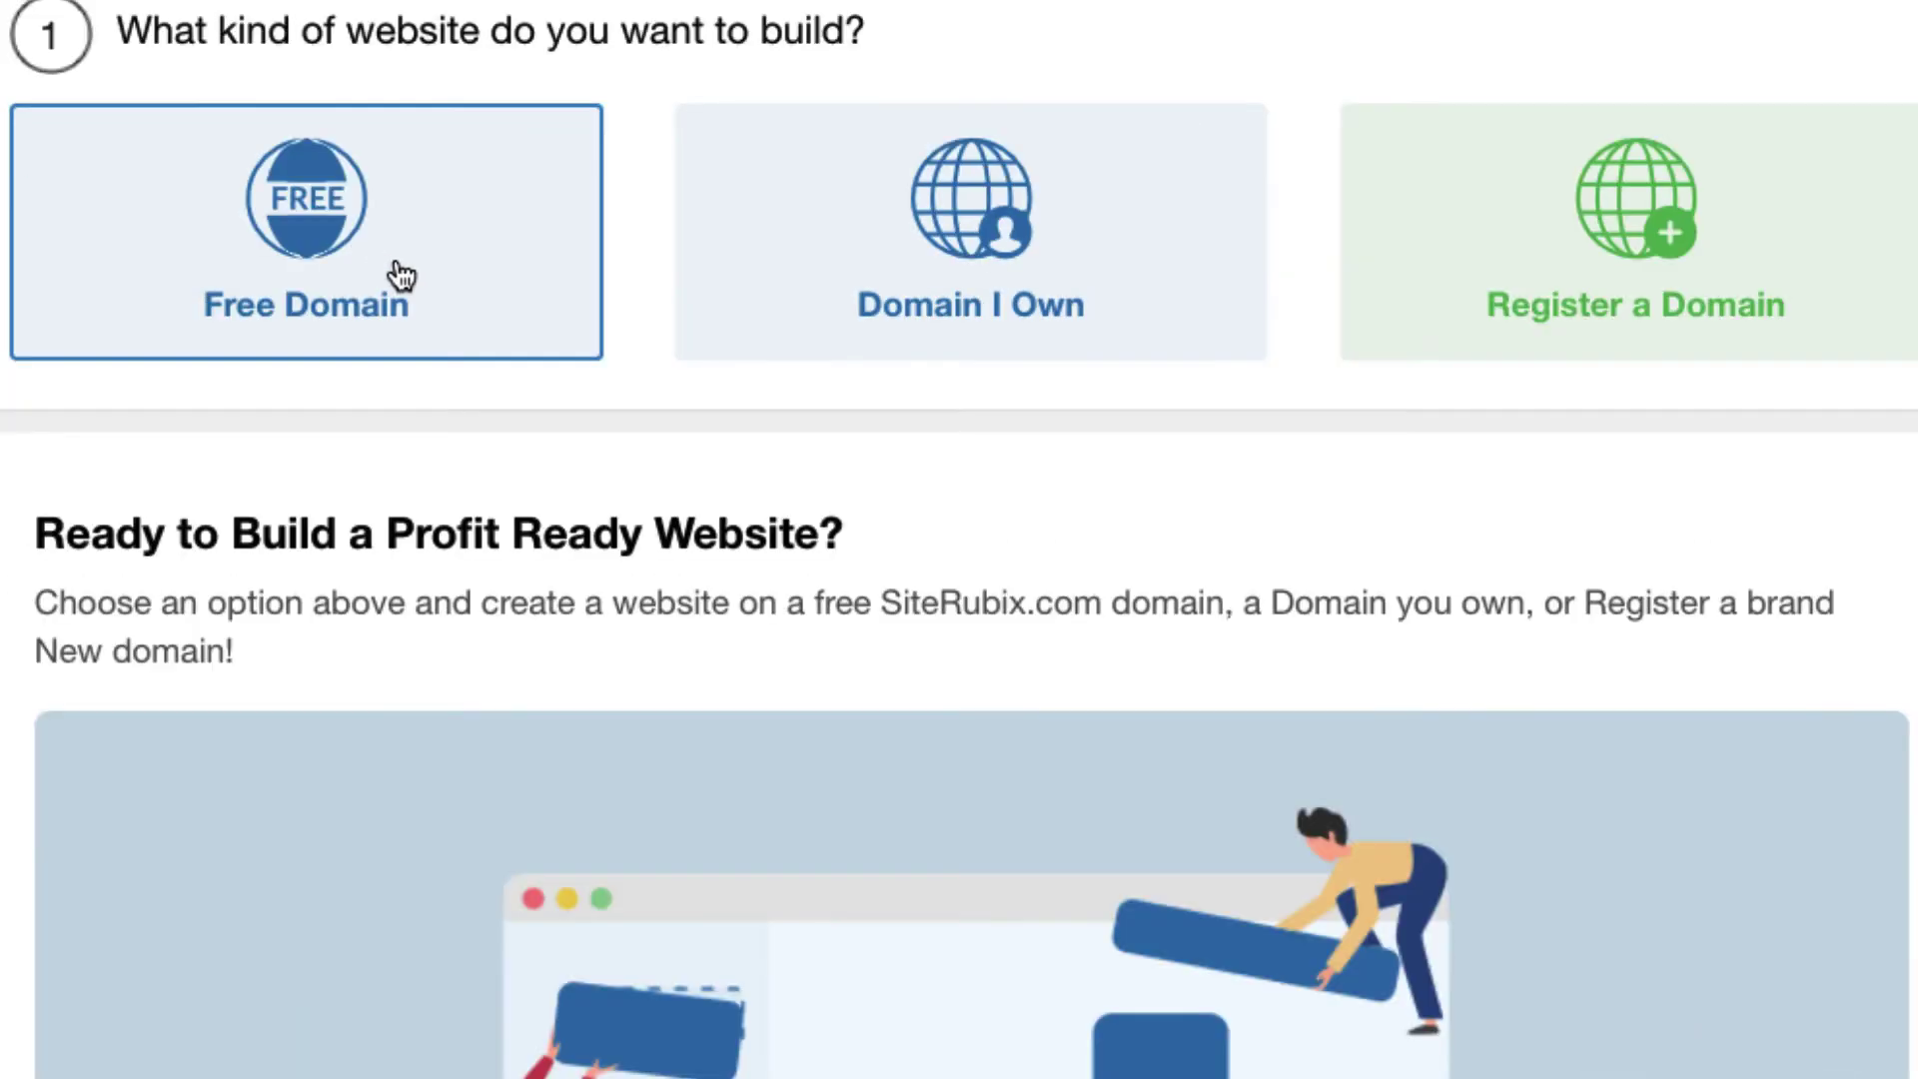
Step: Choose Free Domain and enter 'myawesomesite' as the siterubix.com domain name
click(318, 245)
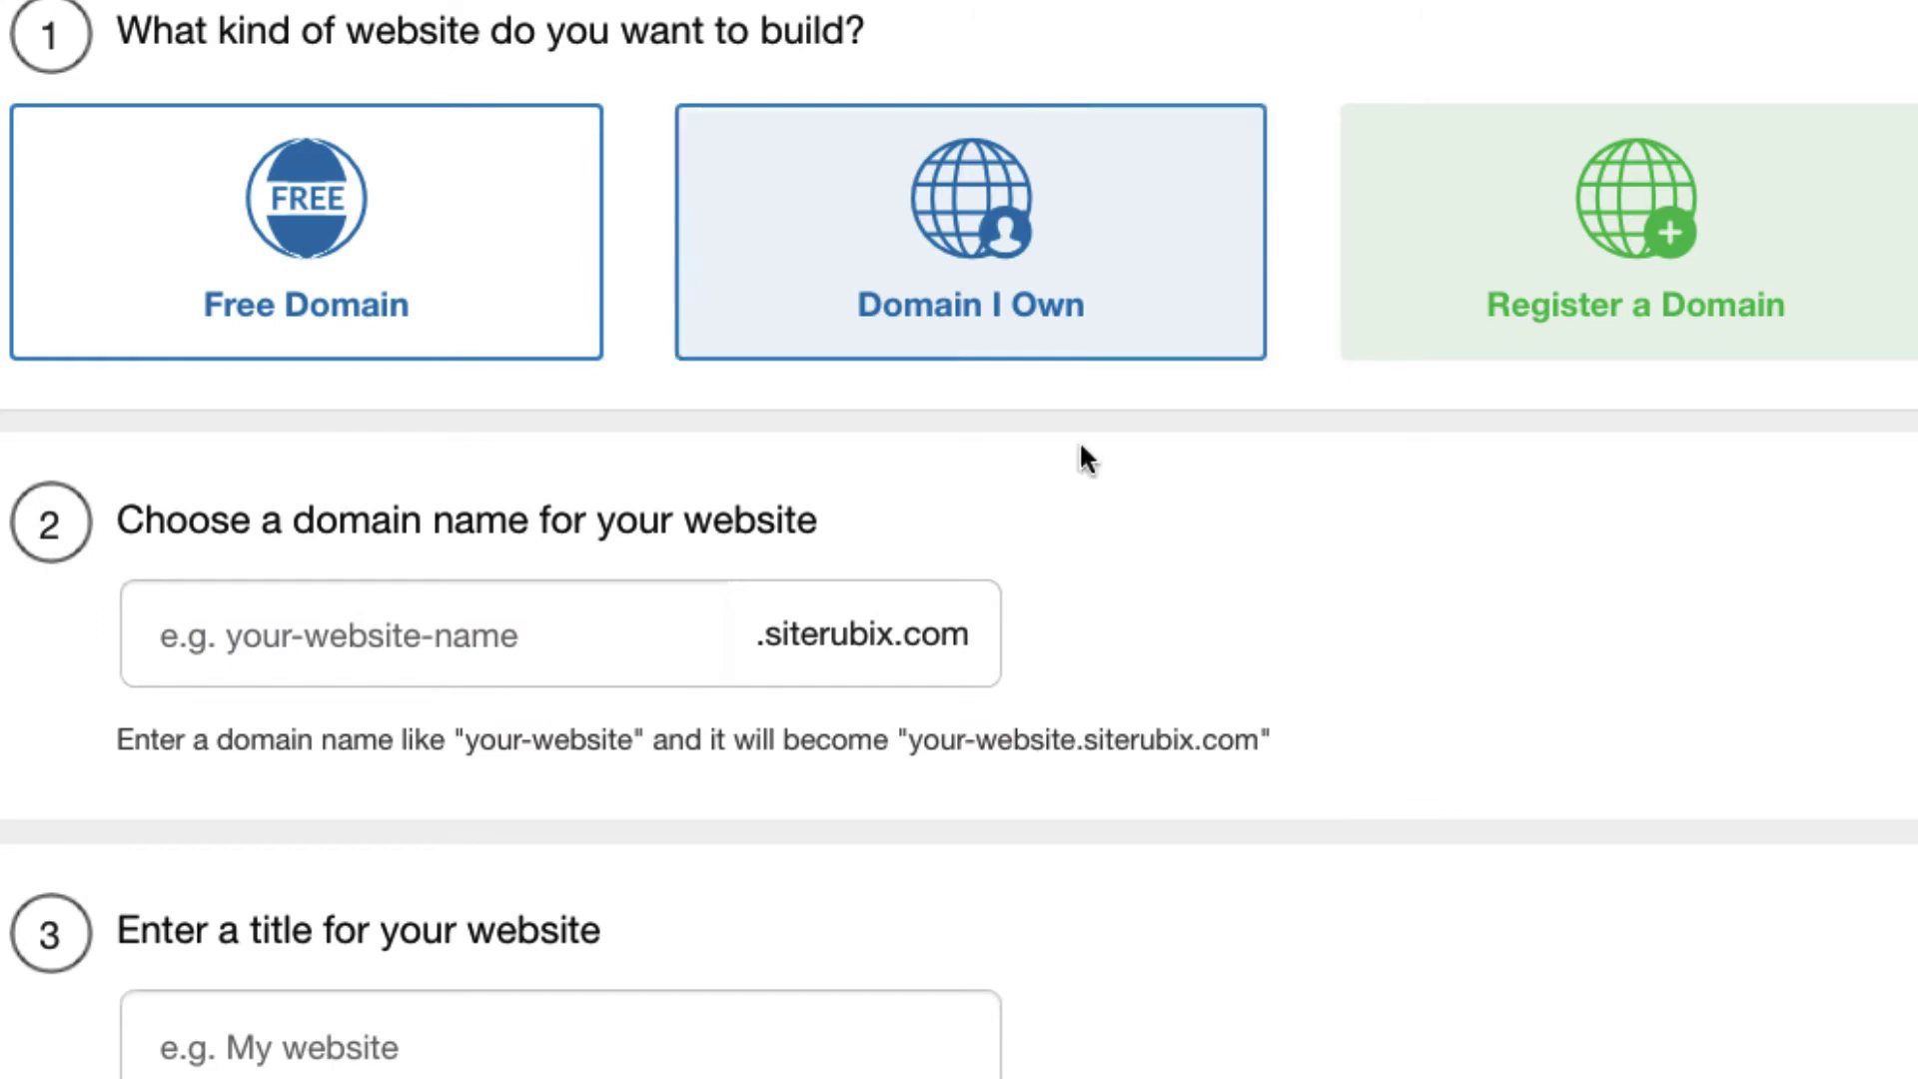
click(311, 629)
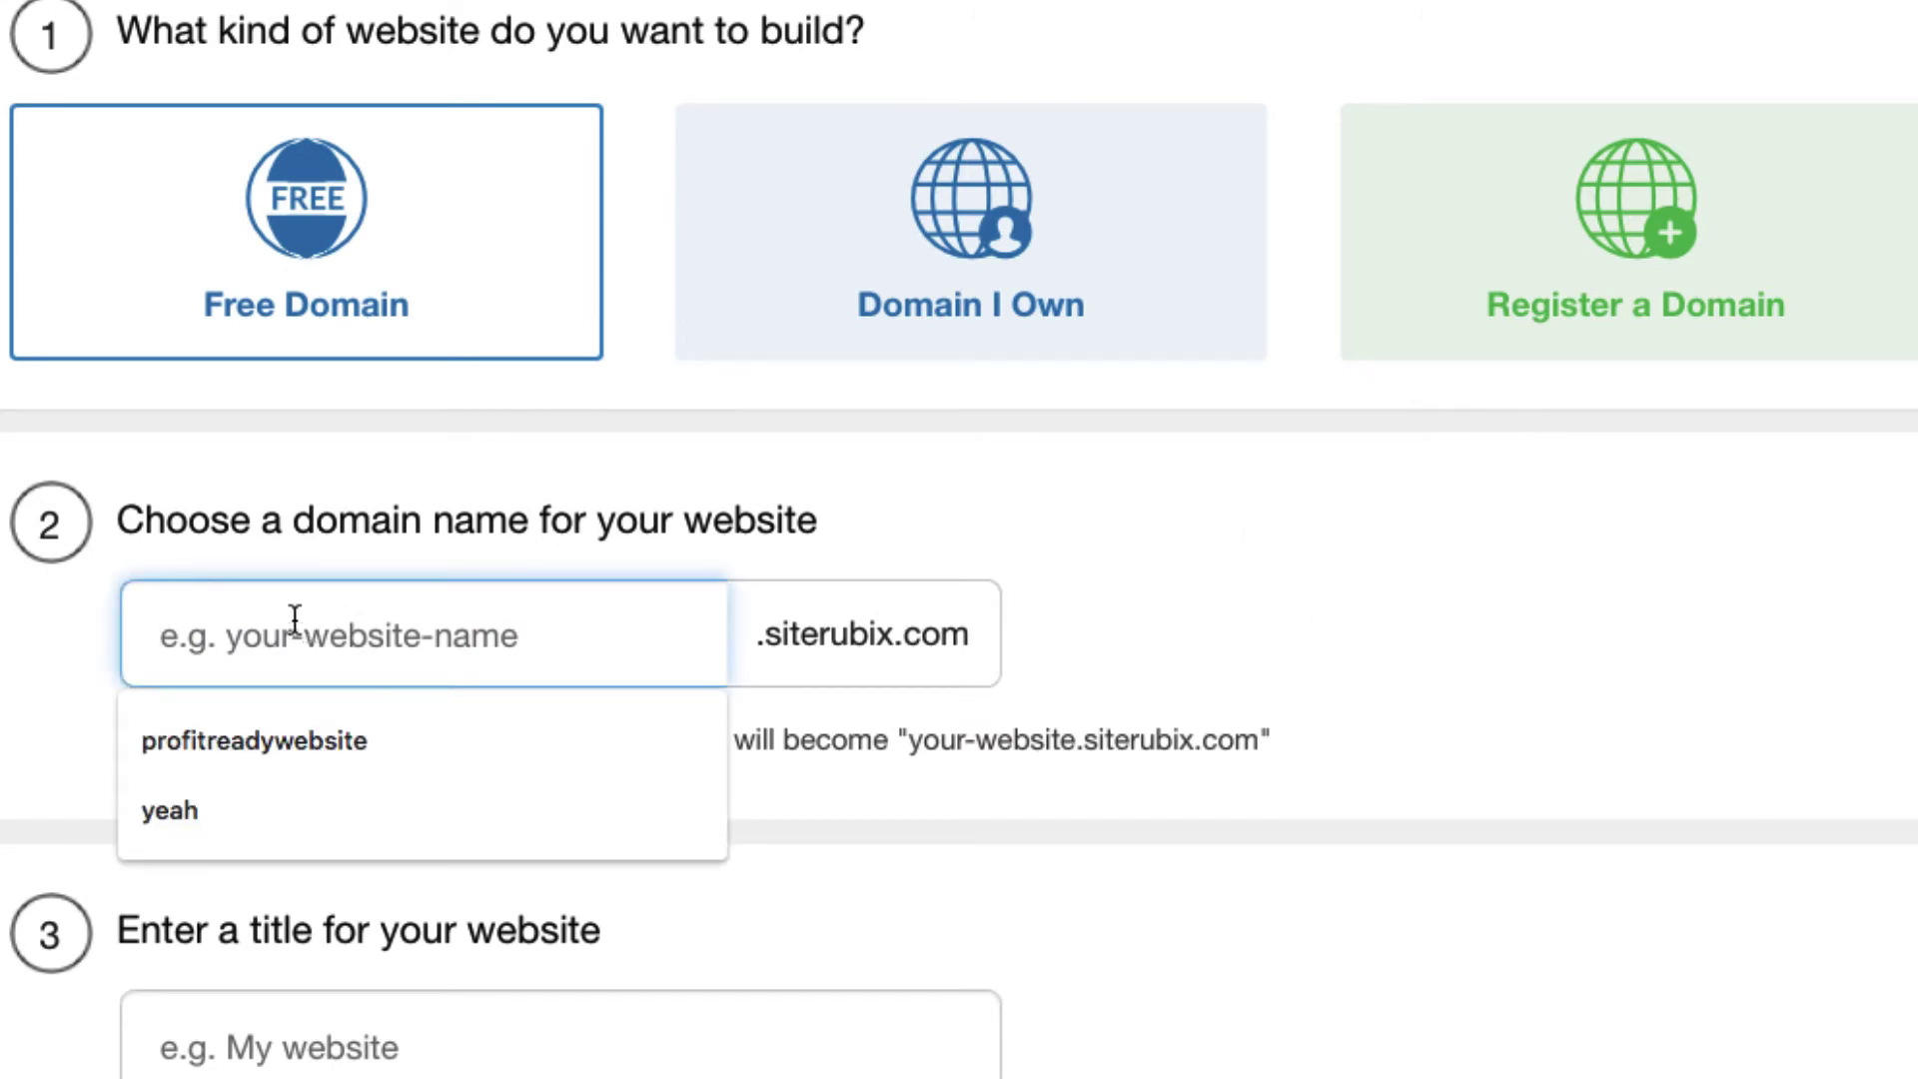
text(myawesomesite)
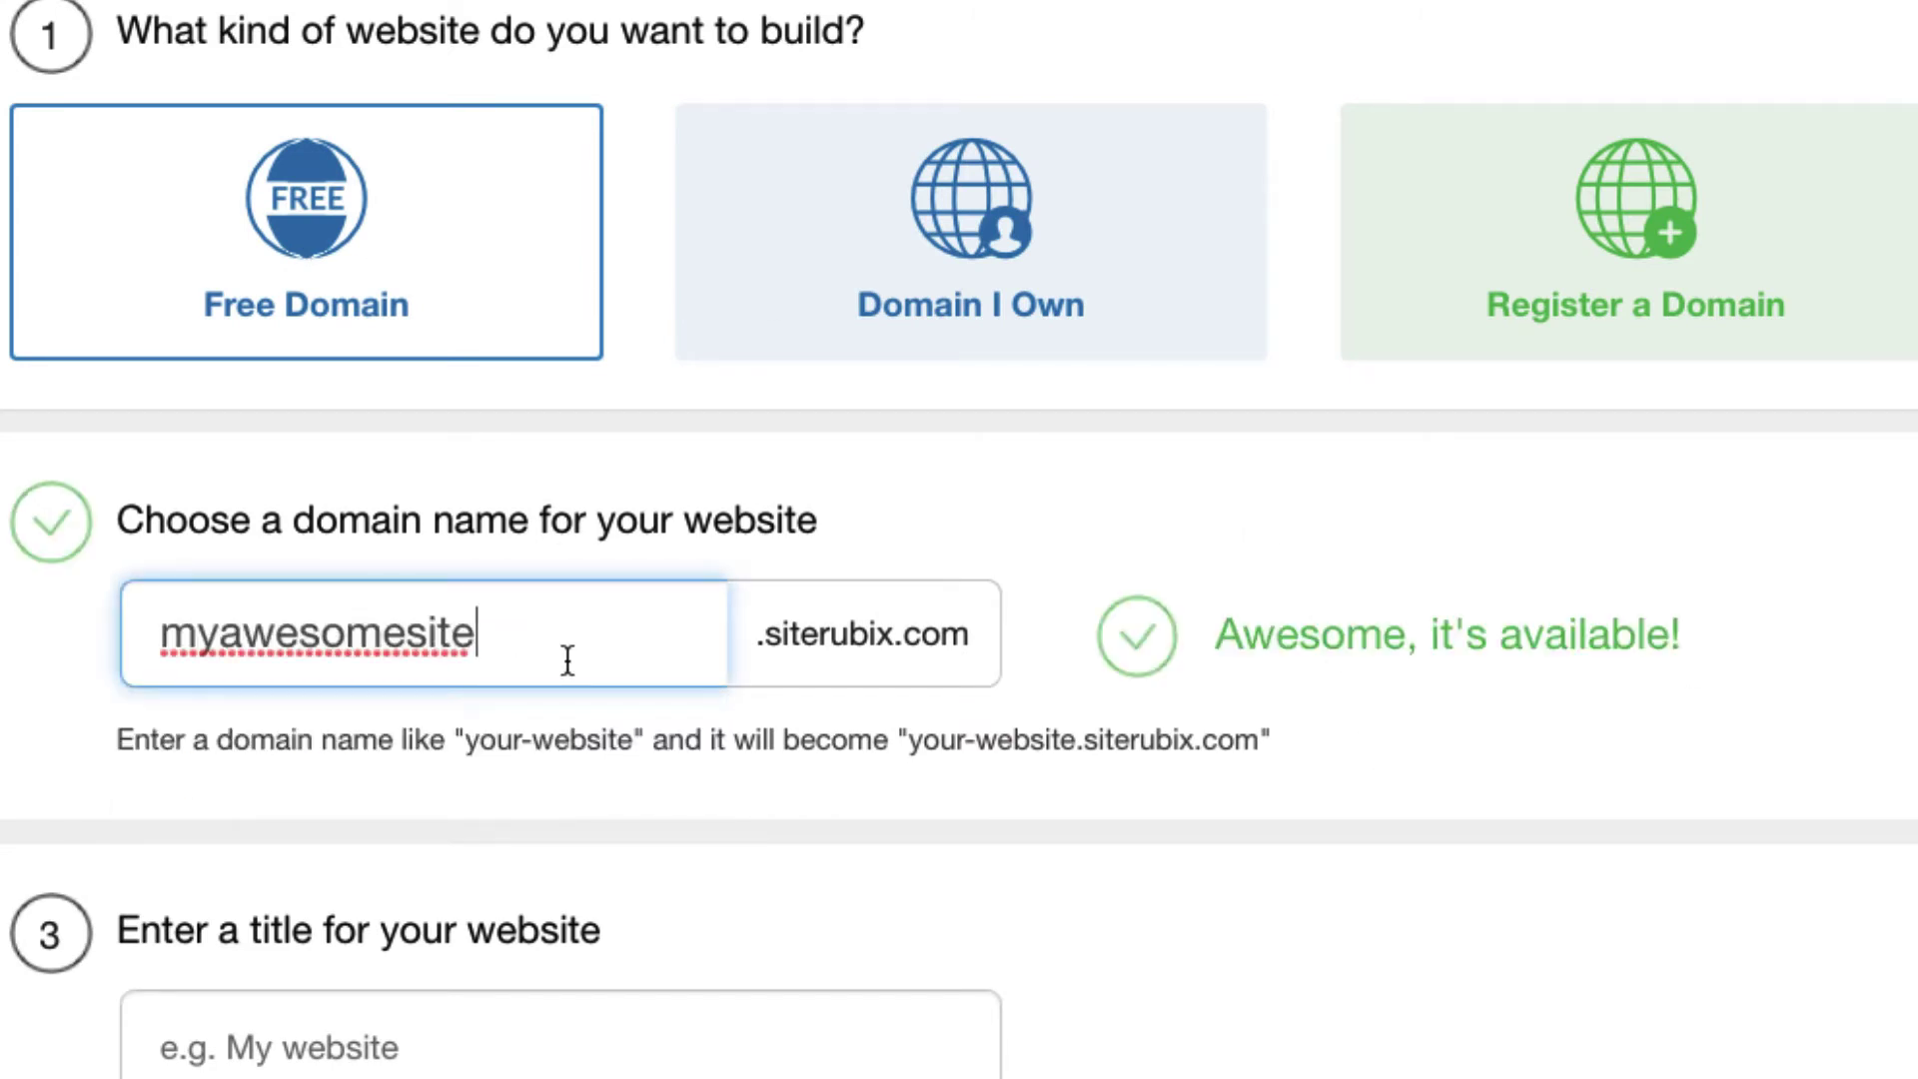
Step: Set the website title to 'My Awesome Site', spaced and capitalised
click(532, 1015)
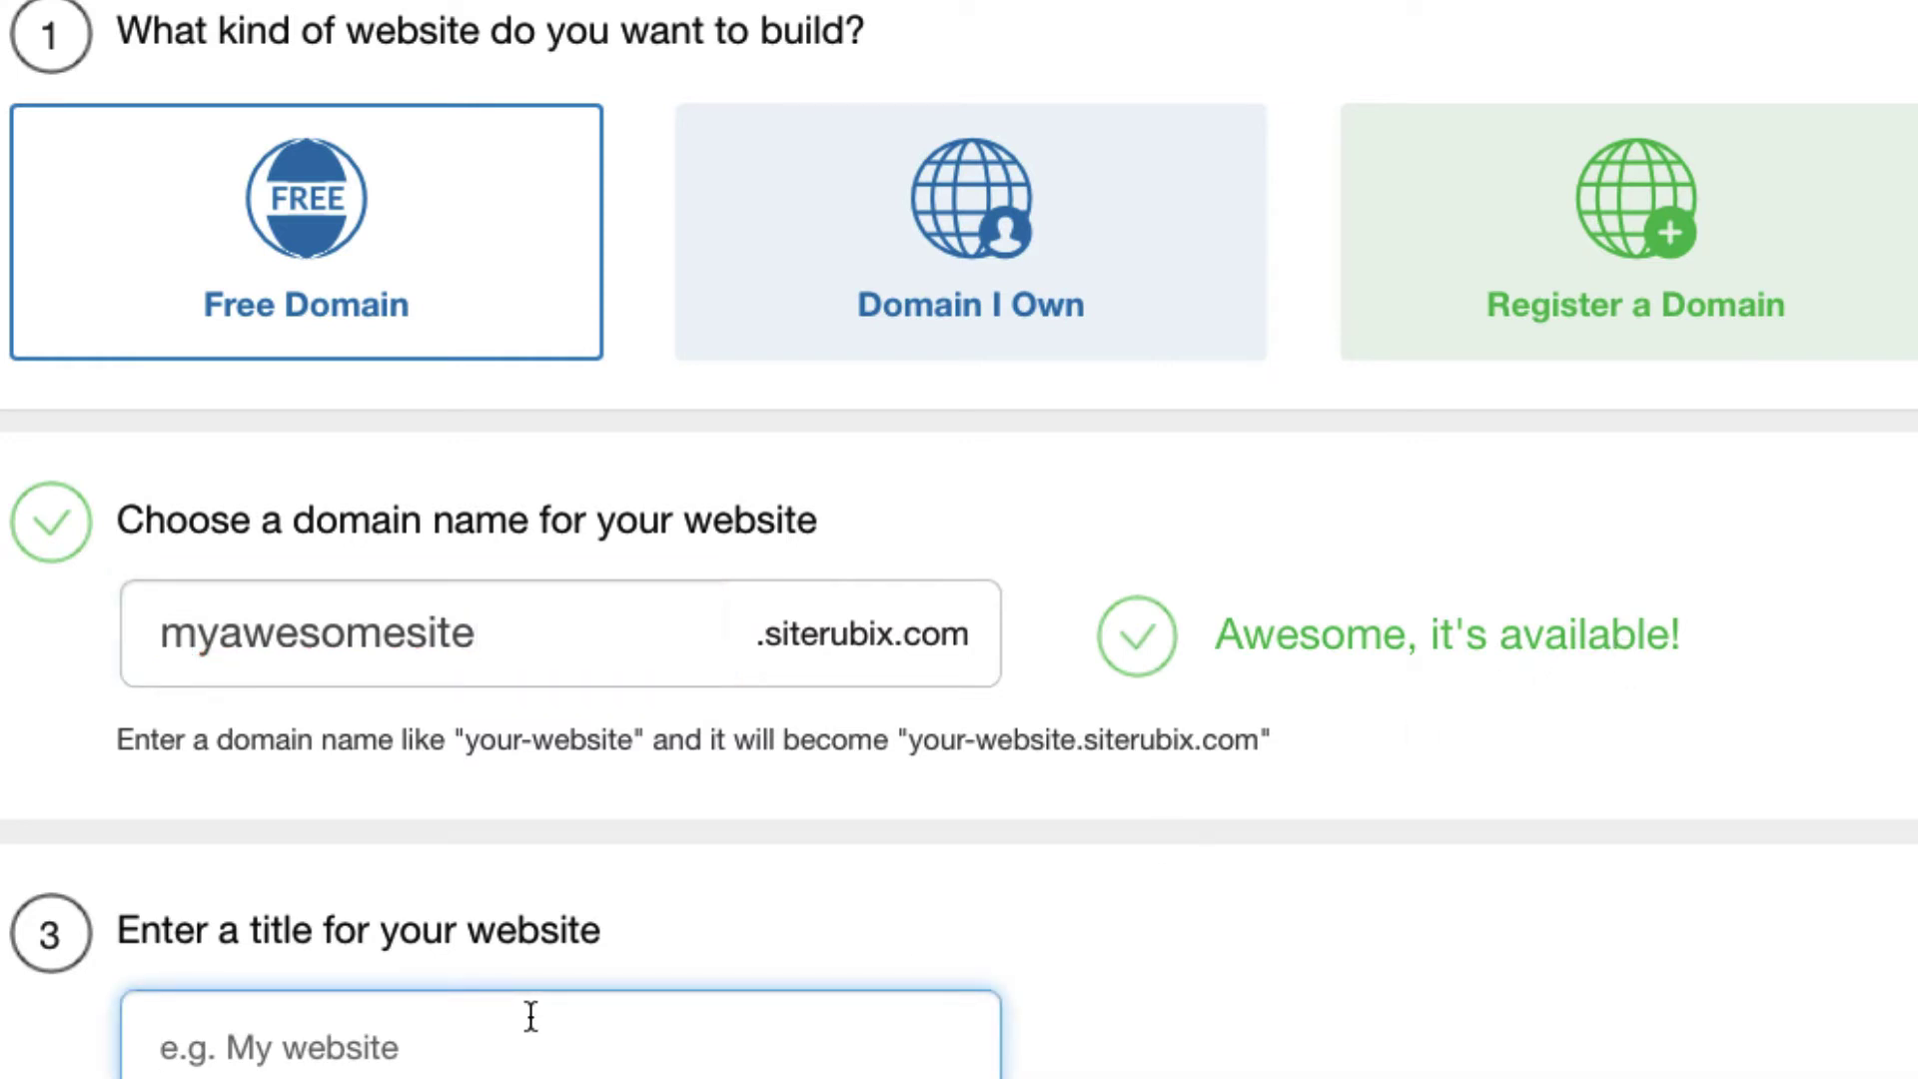
text(myawesomesite)
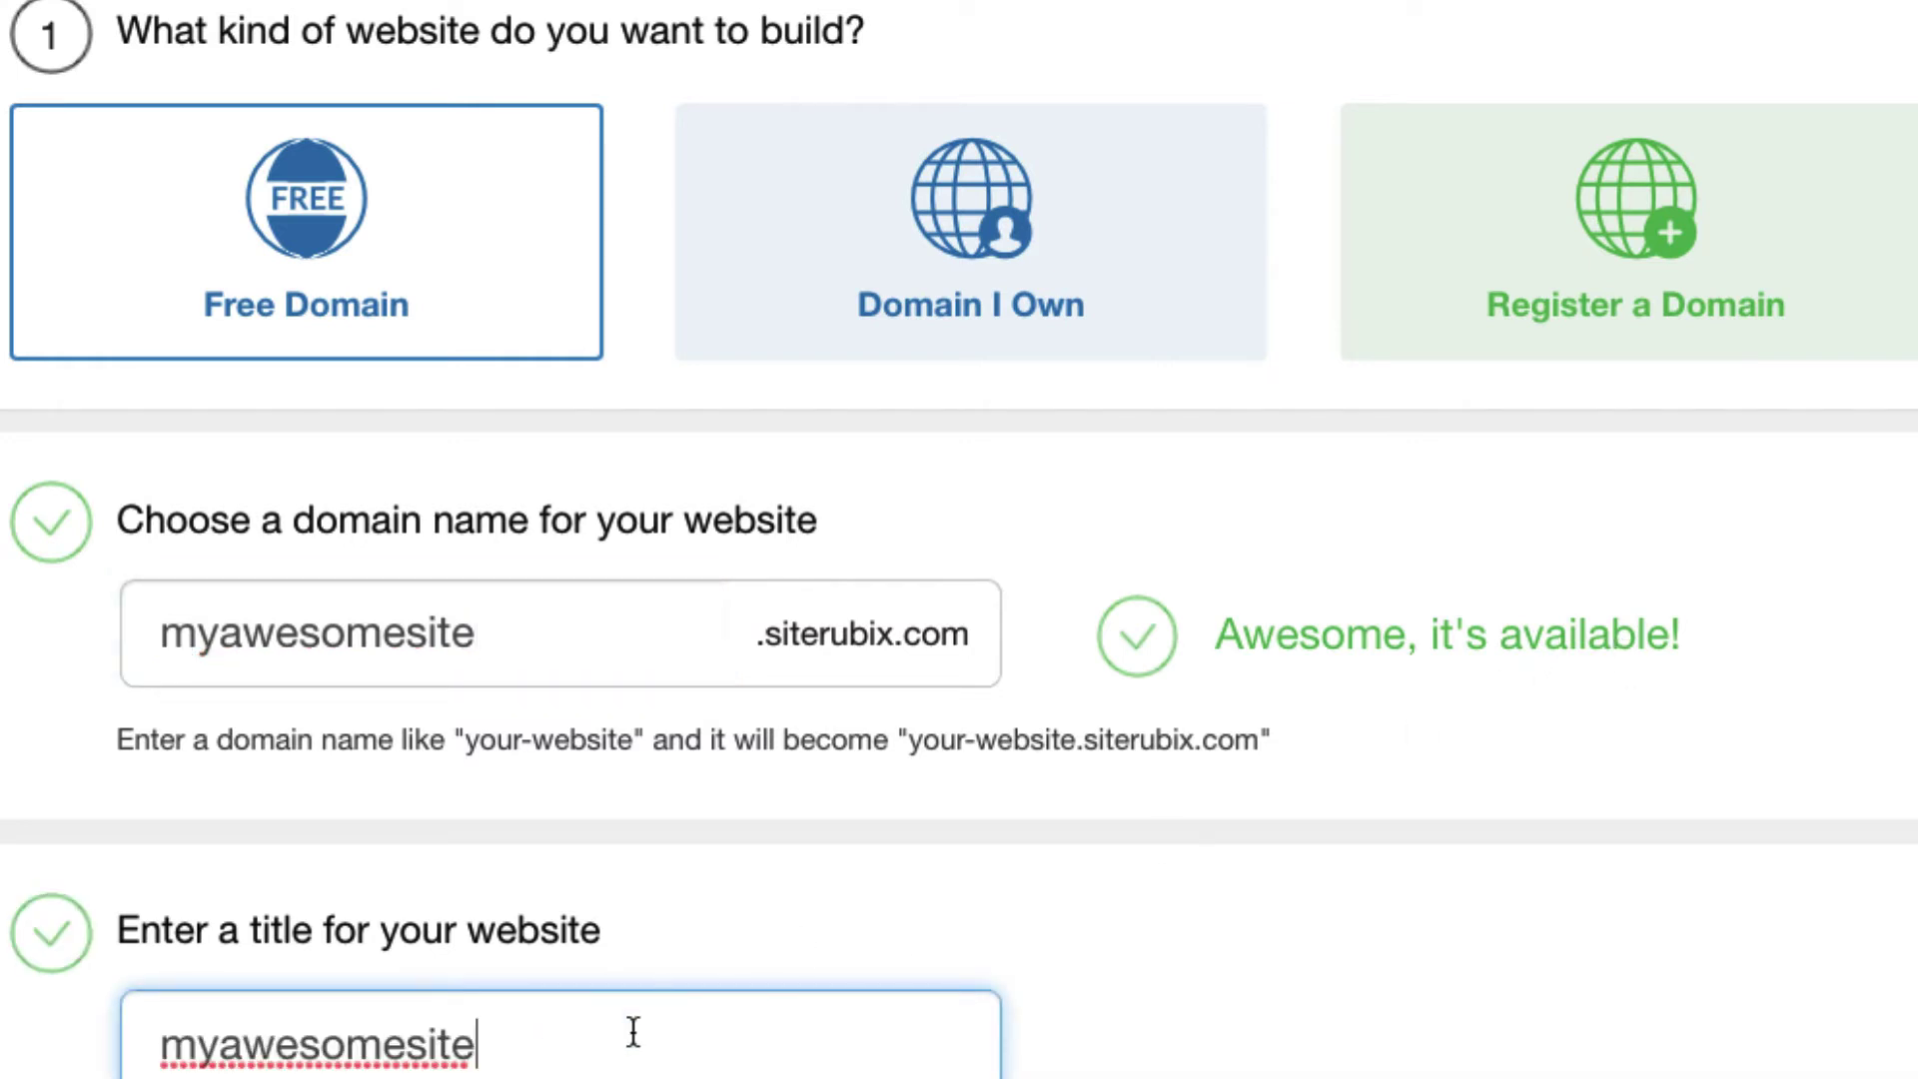
click(405, 1021)
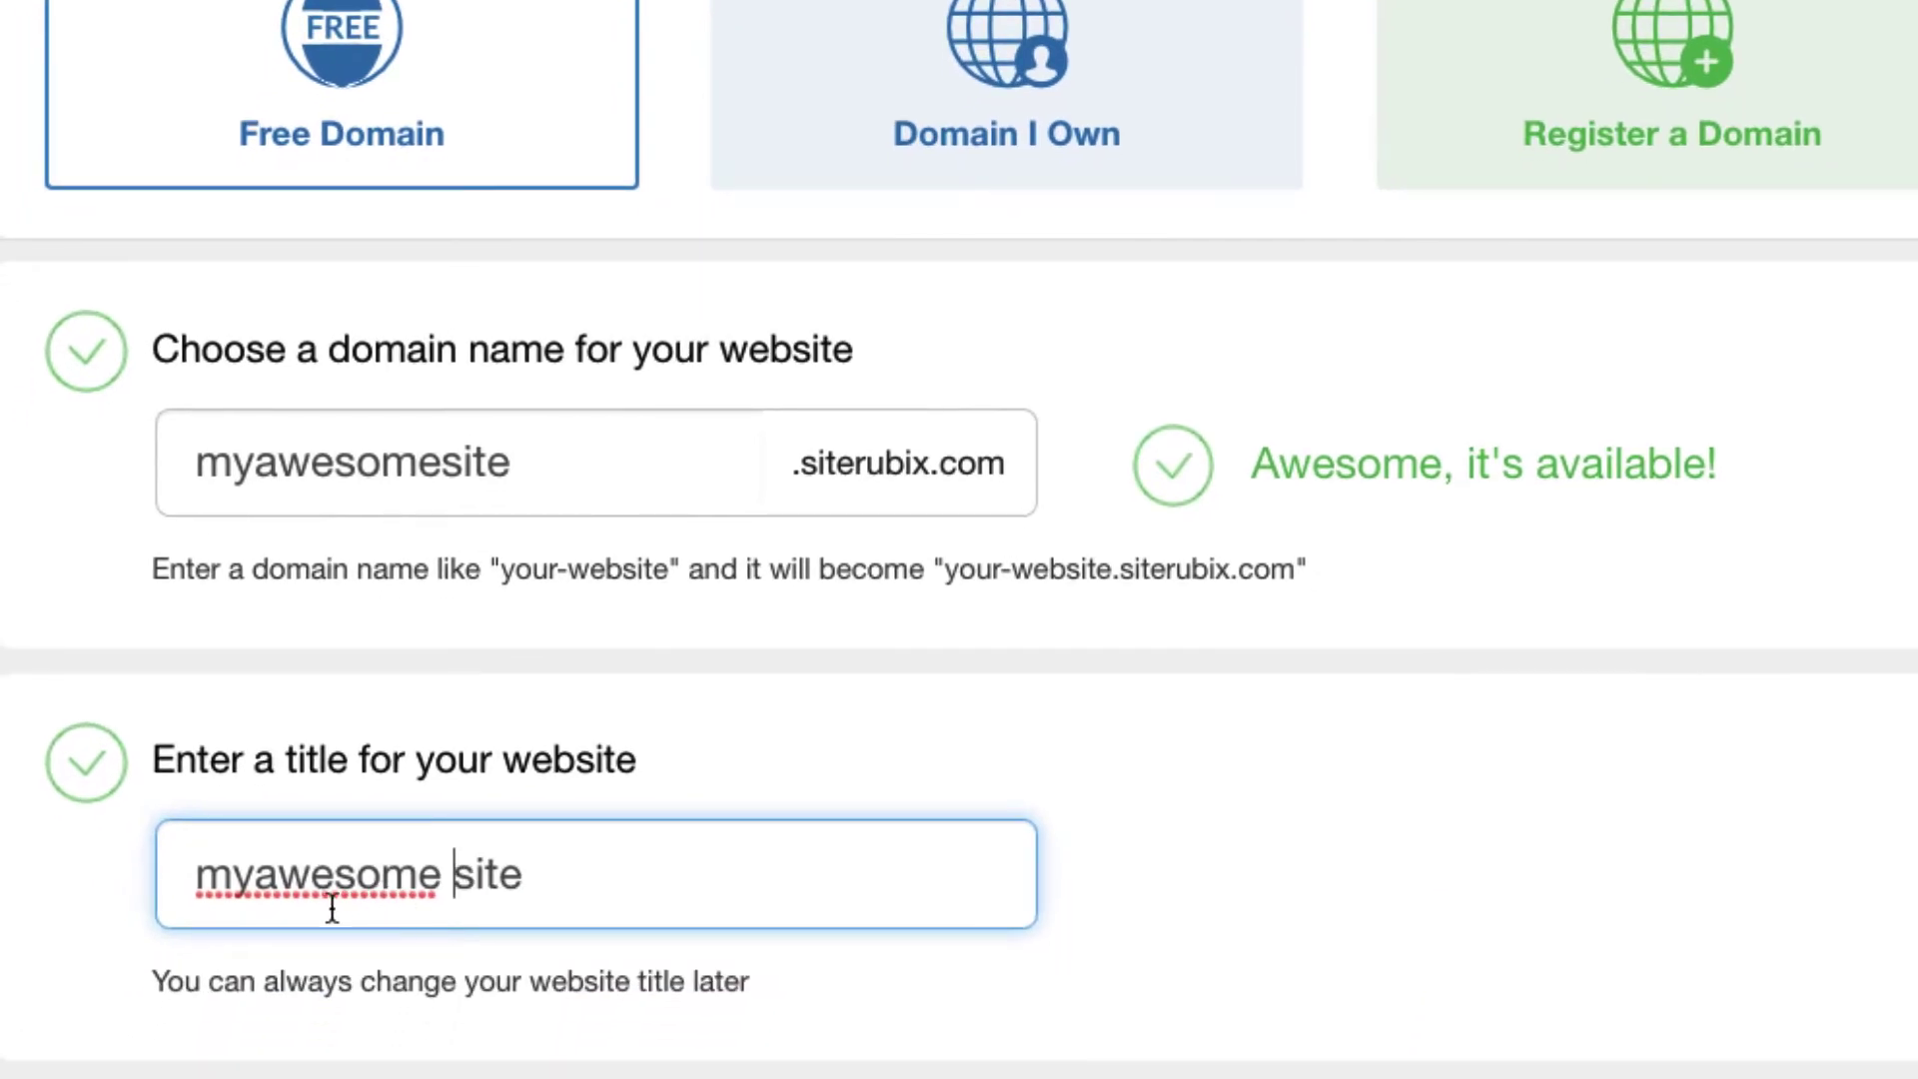
click(228, 1013)
key(Delete)
text(A)
key(Left)
key(Left)
key(Left)
key(BackSpace)
text(M)
key(Right)
click(471, 873)
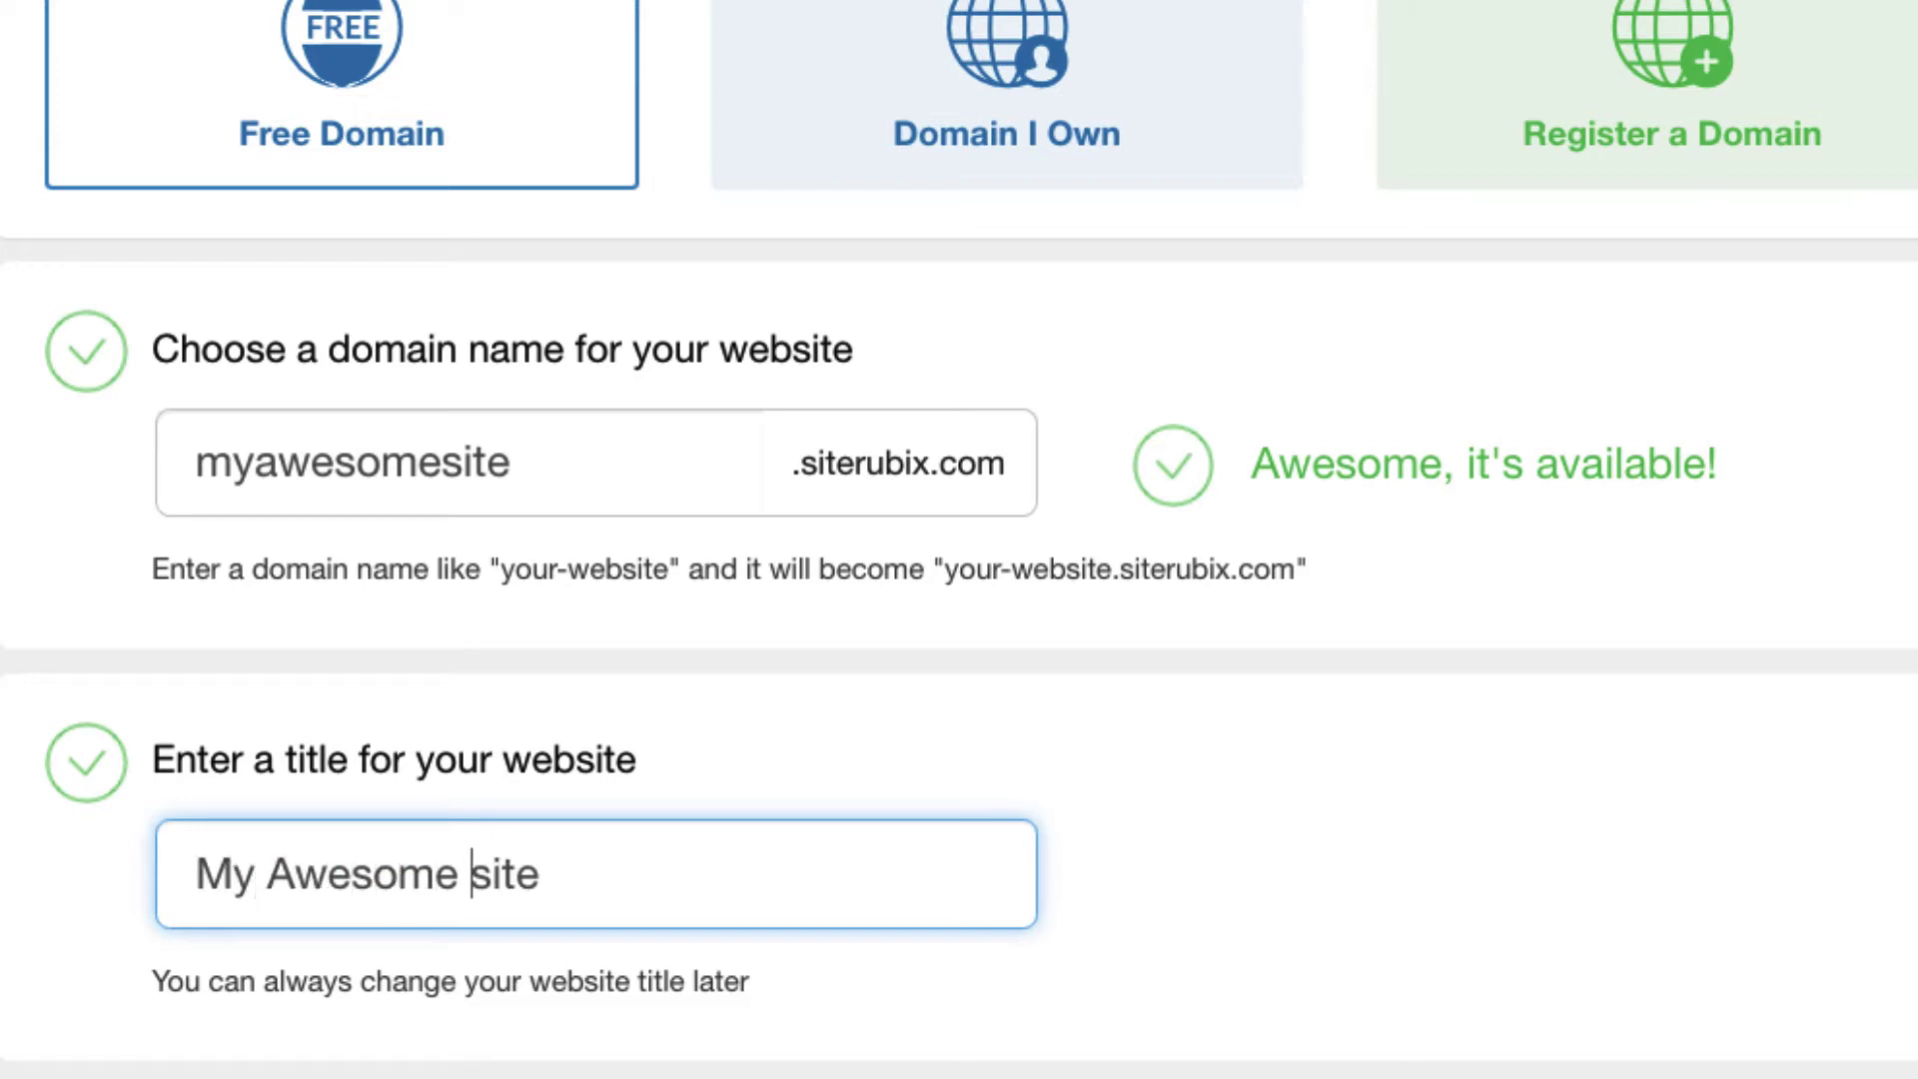
key(BackSpace)
text(S)
click(1575, 903)
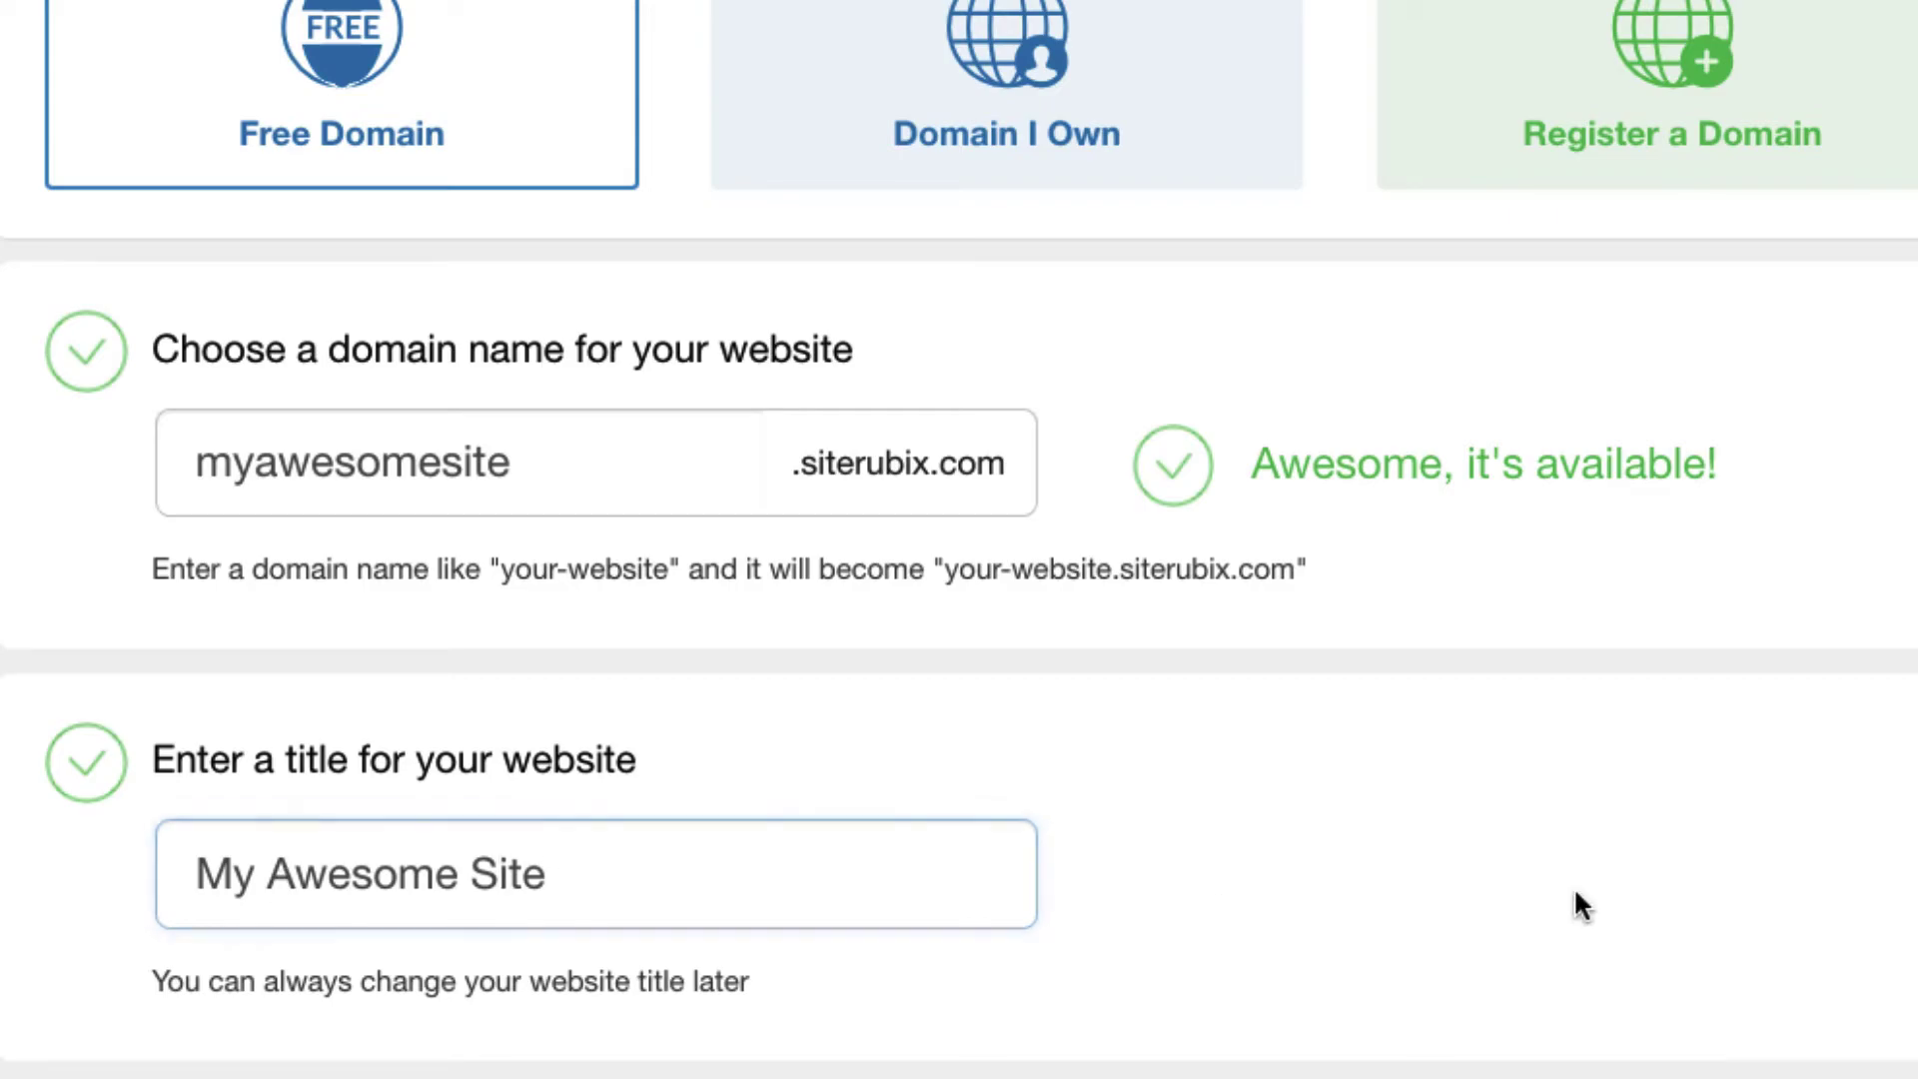
Step: Pick the Faith Blog theme from the theme grid and launch the website build
scroll(1576, 903, down, 5)
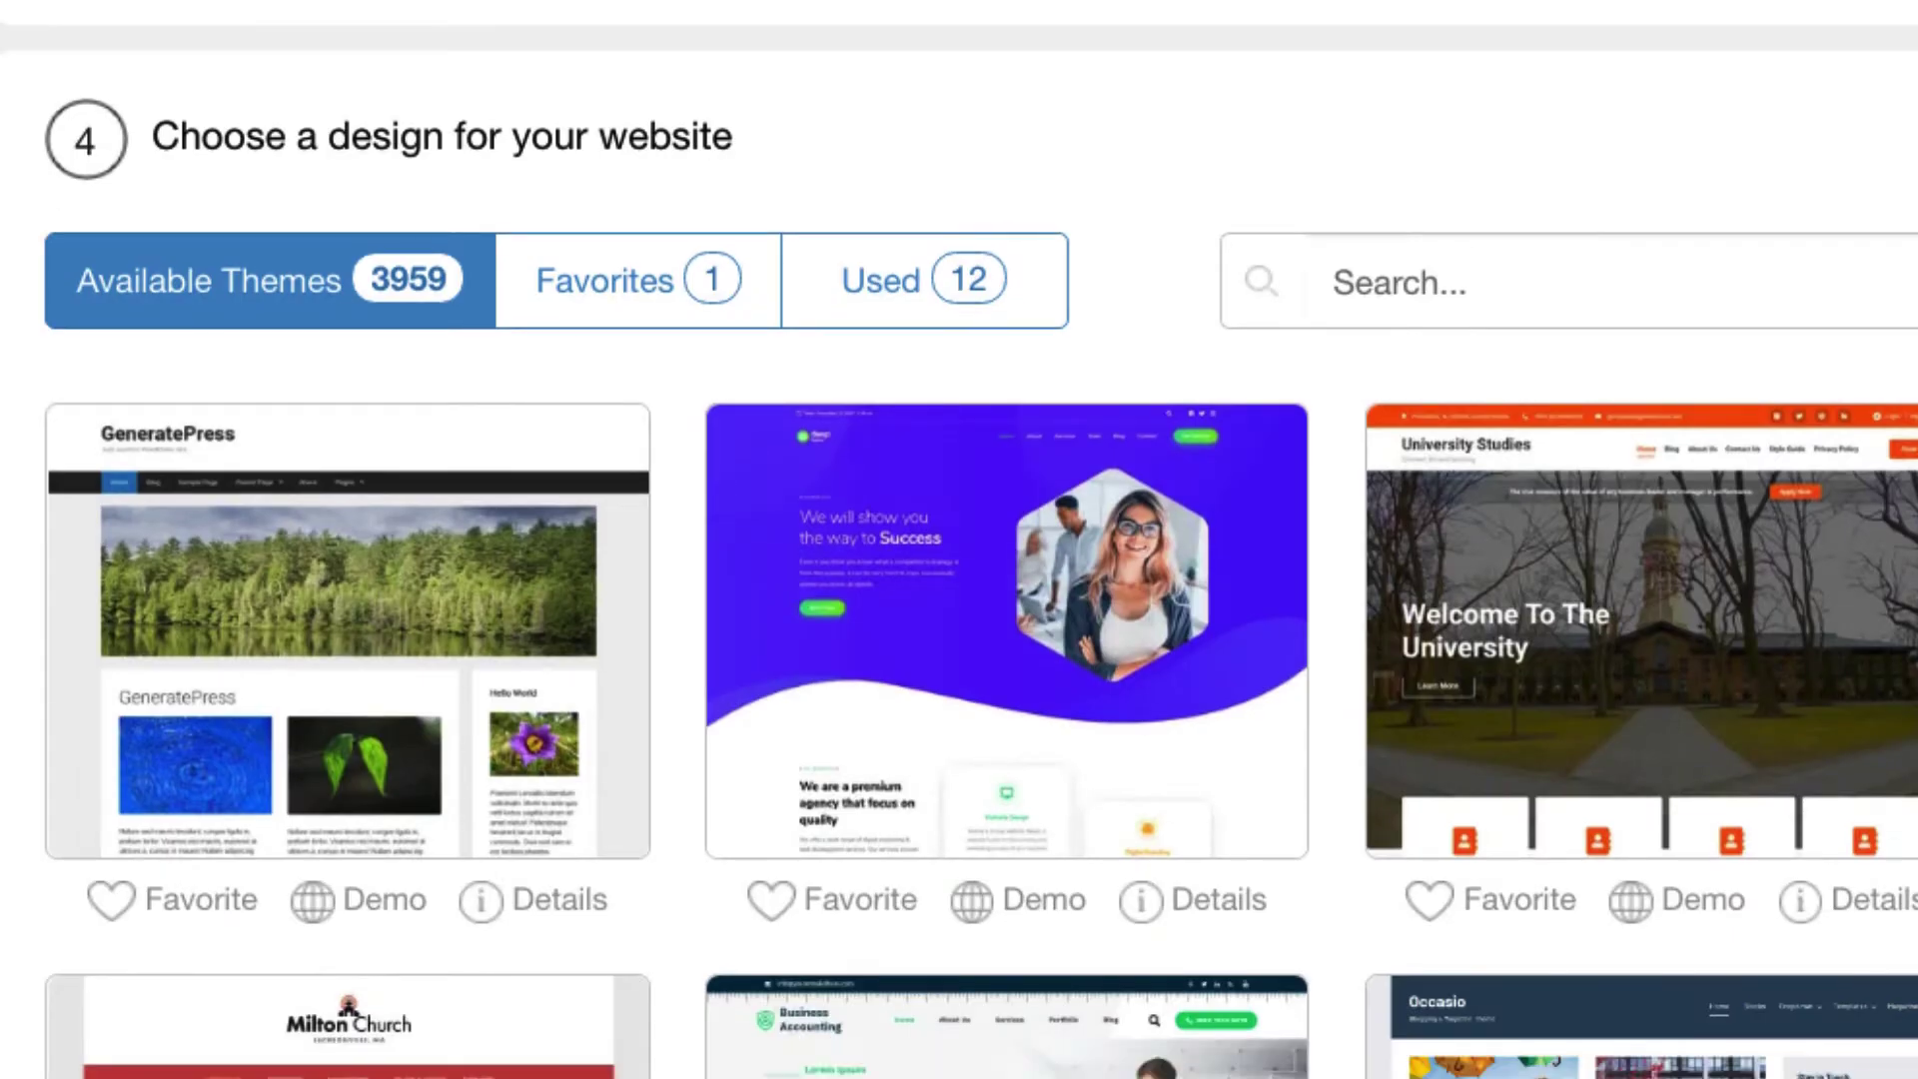
scroll(959, 539, down, 3)
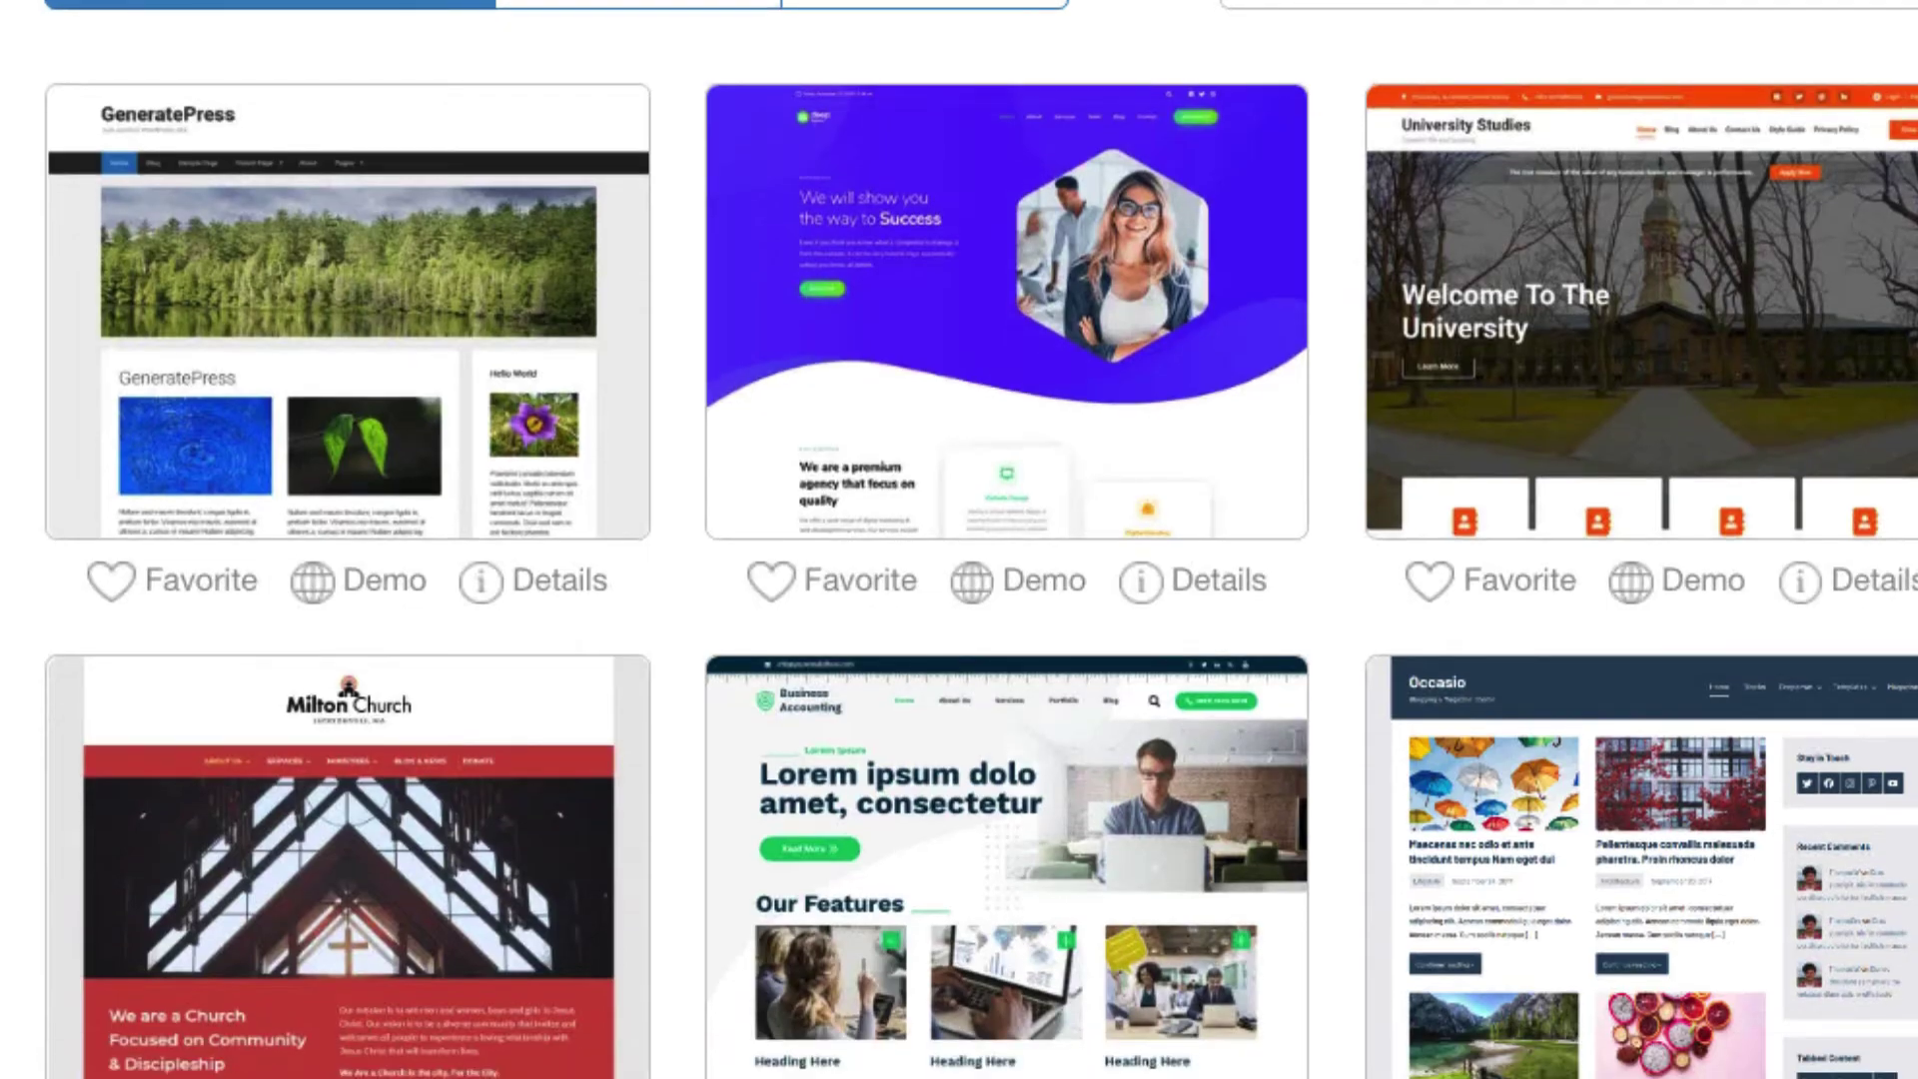
scroll(959, 539, down, 10)
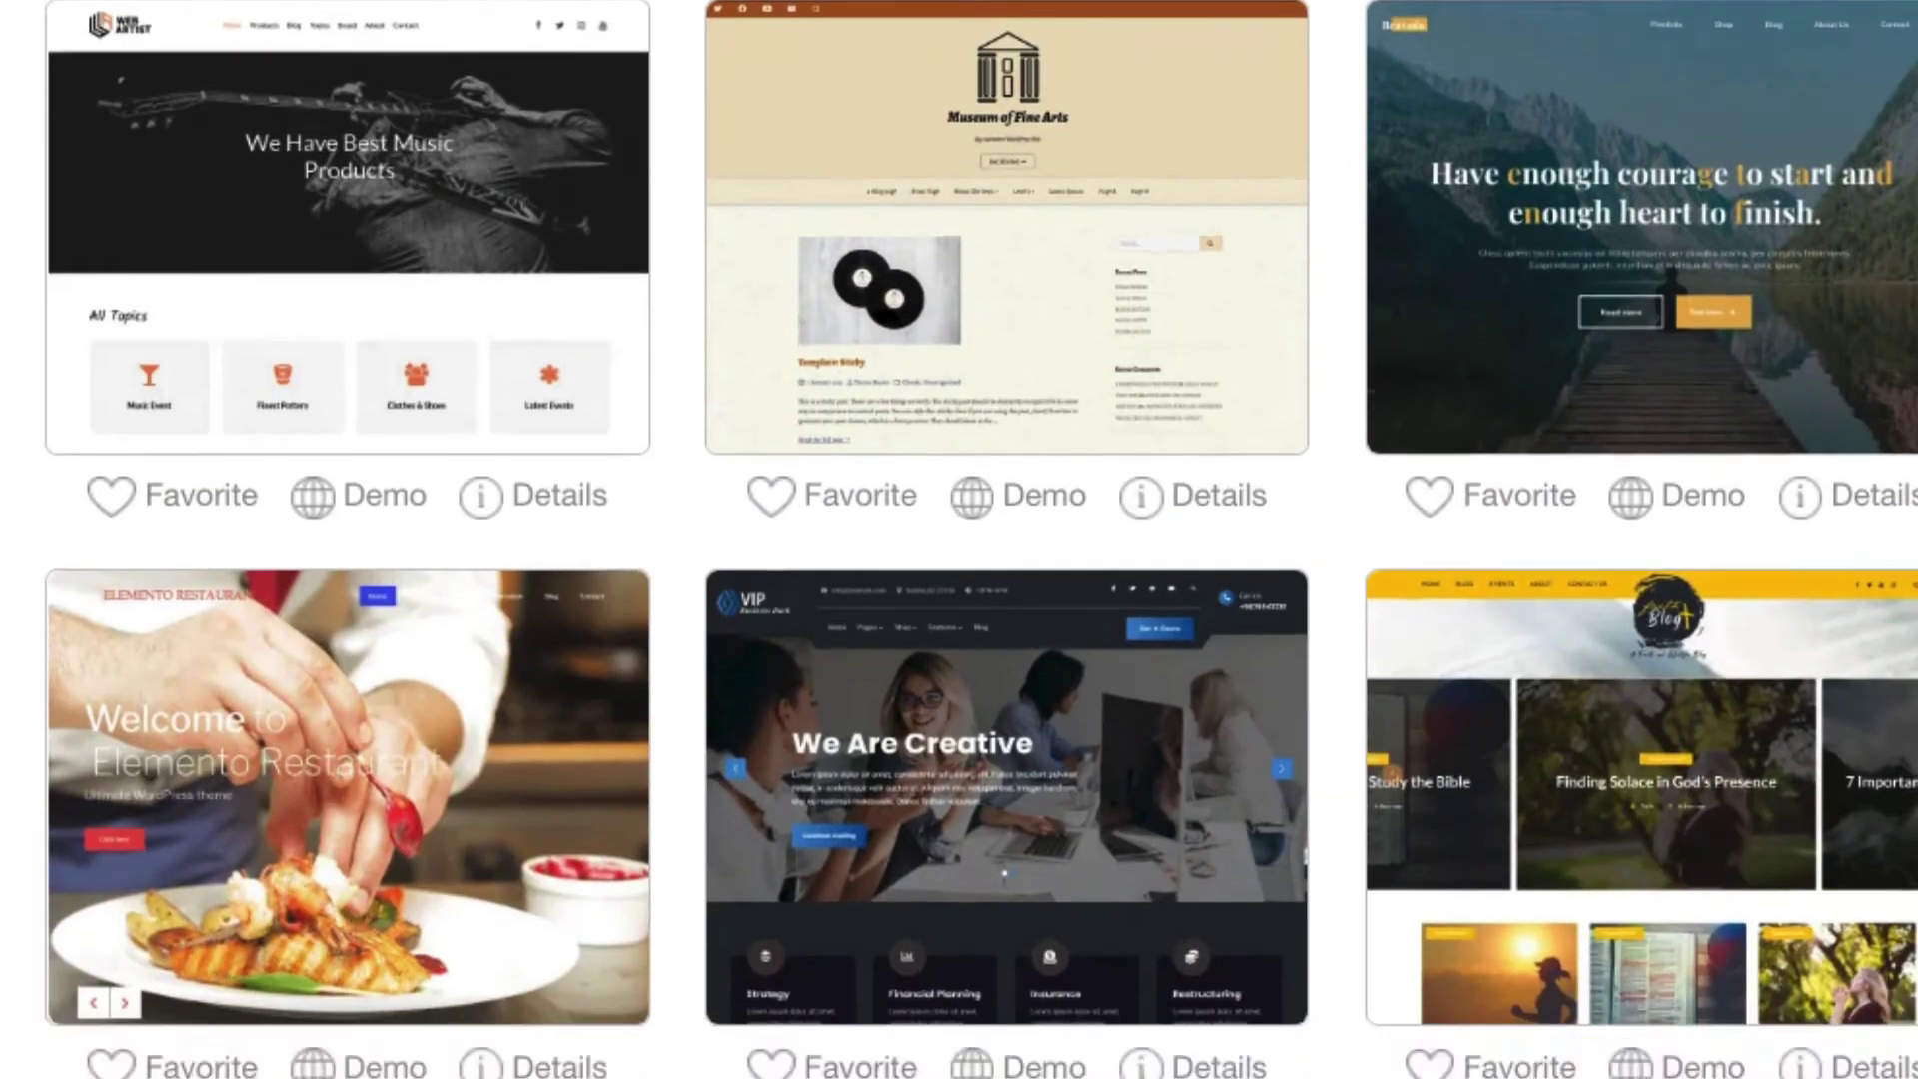
scroll(959, 539, down, 3)
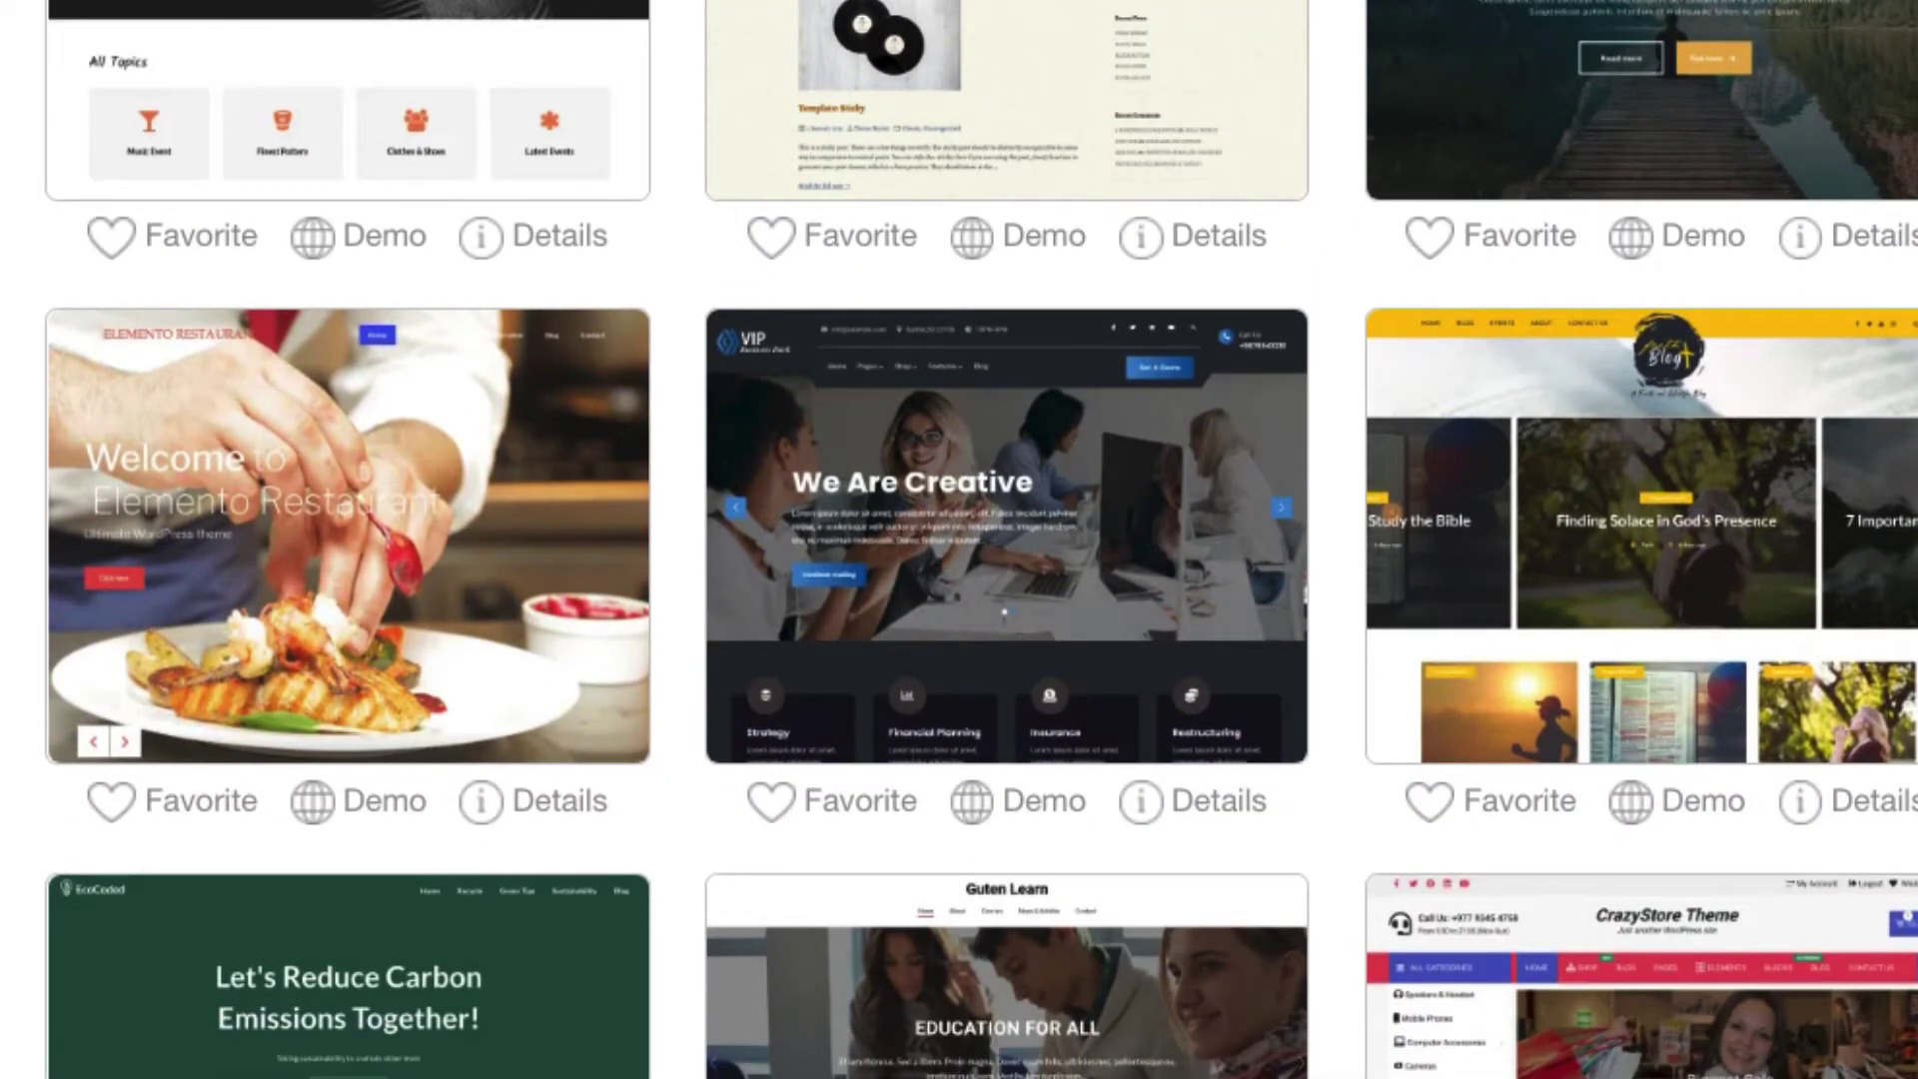
click(1682, 557)
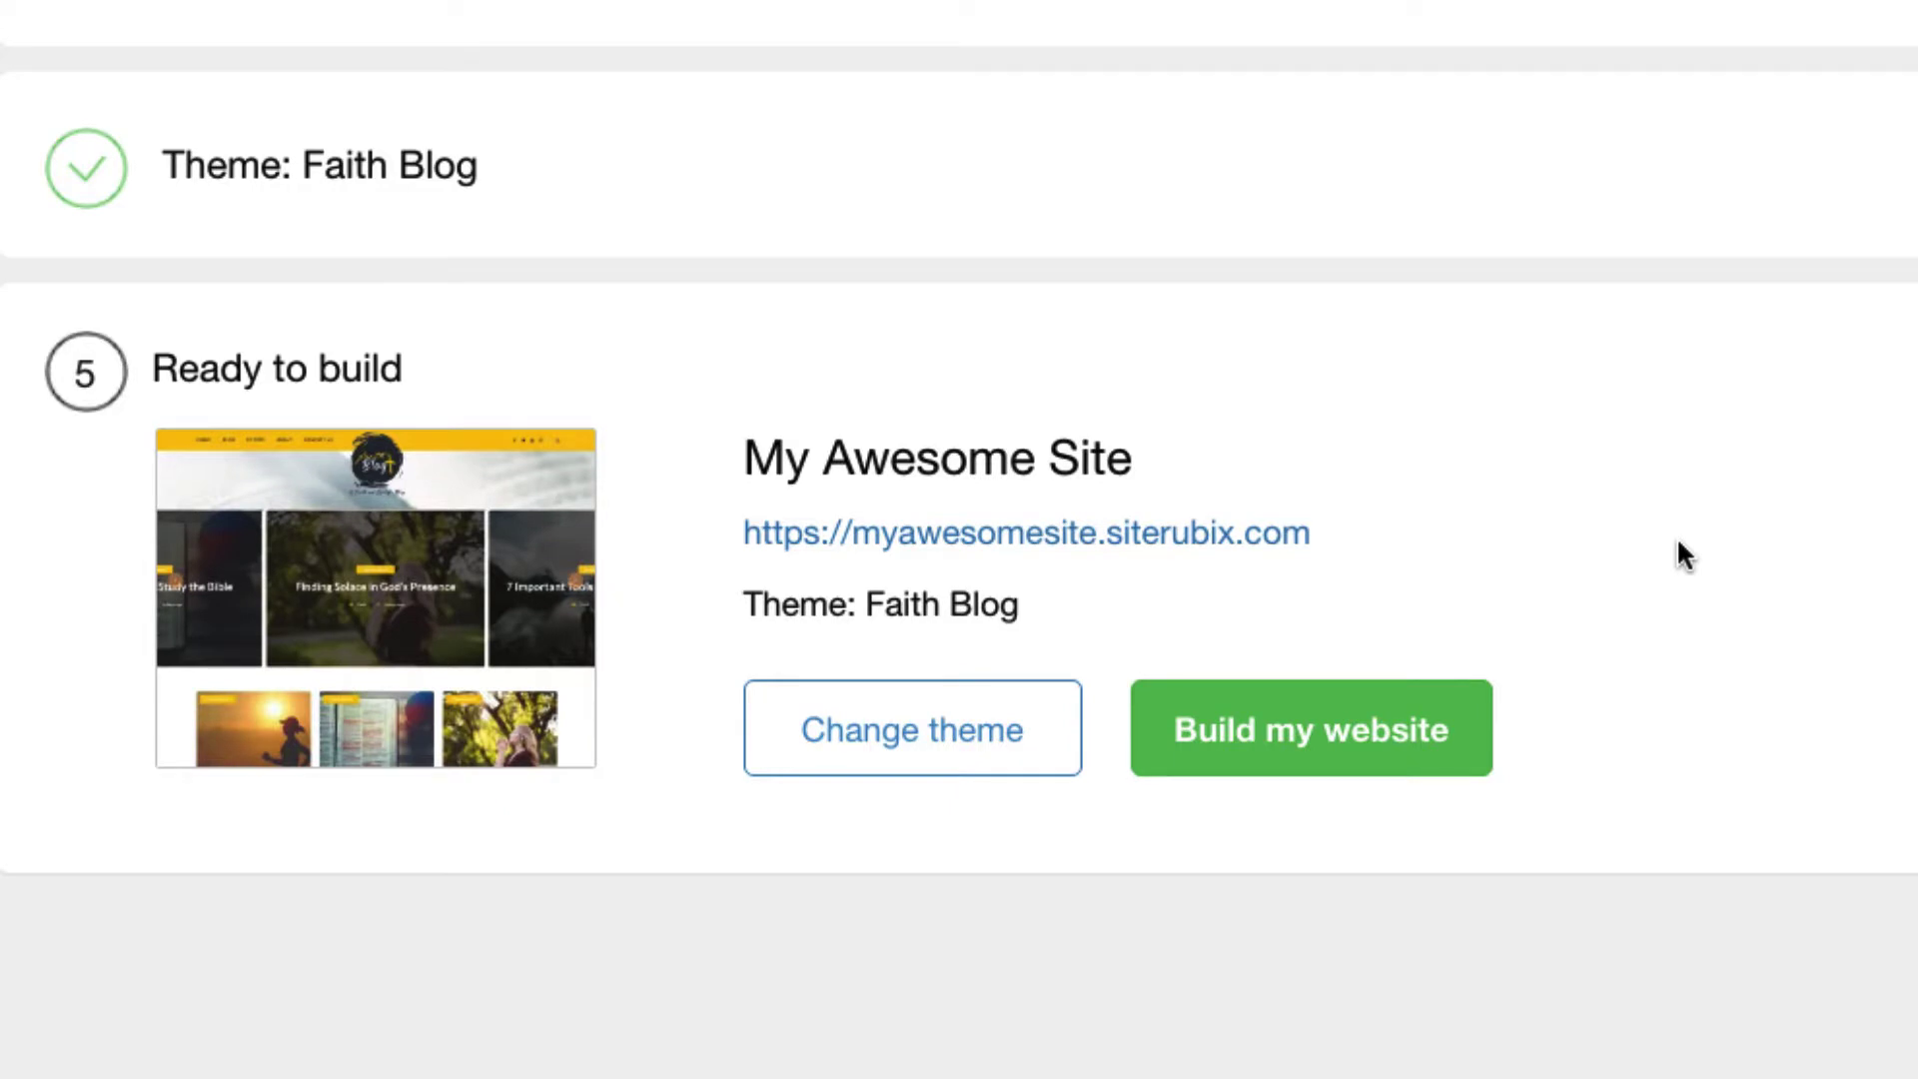
click(1335, 751)
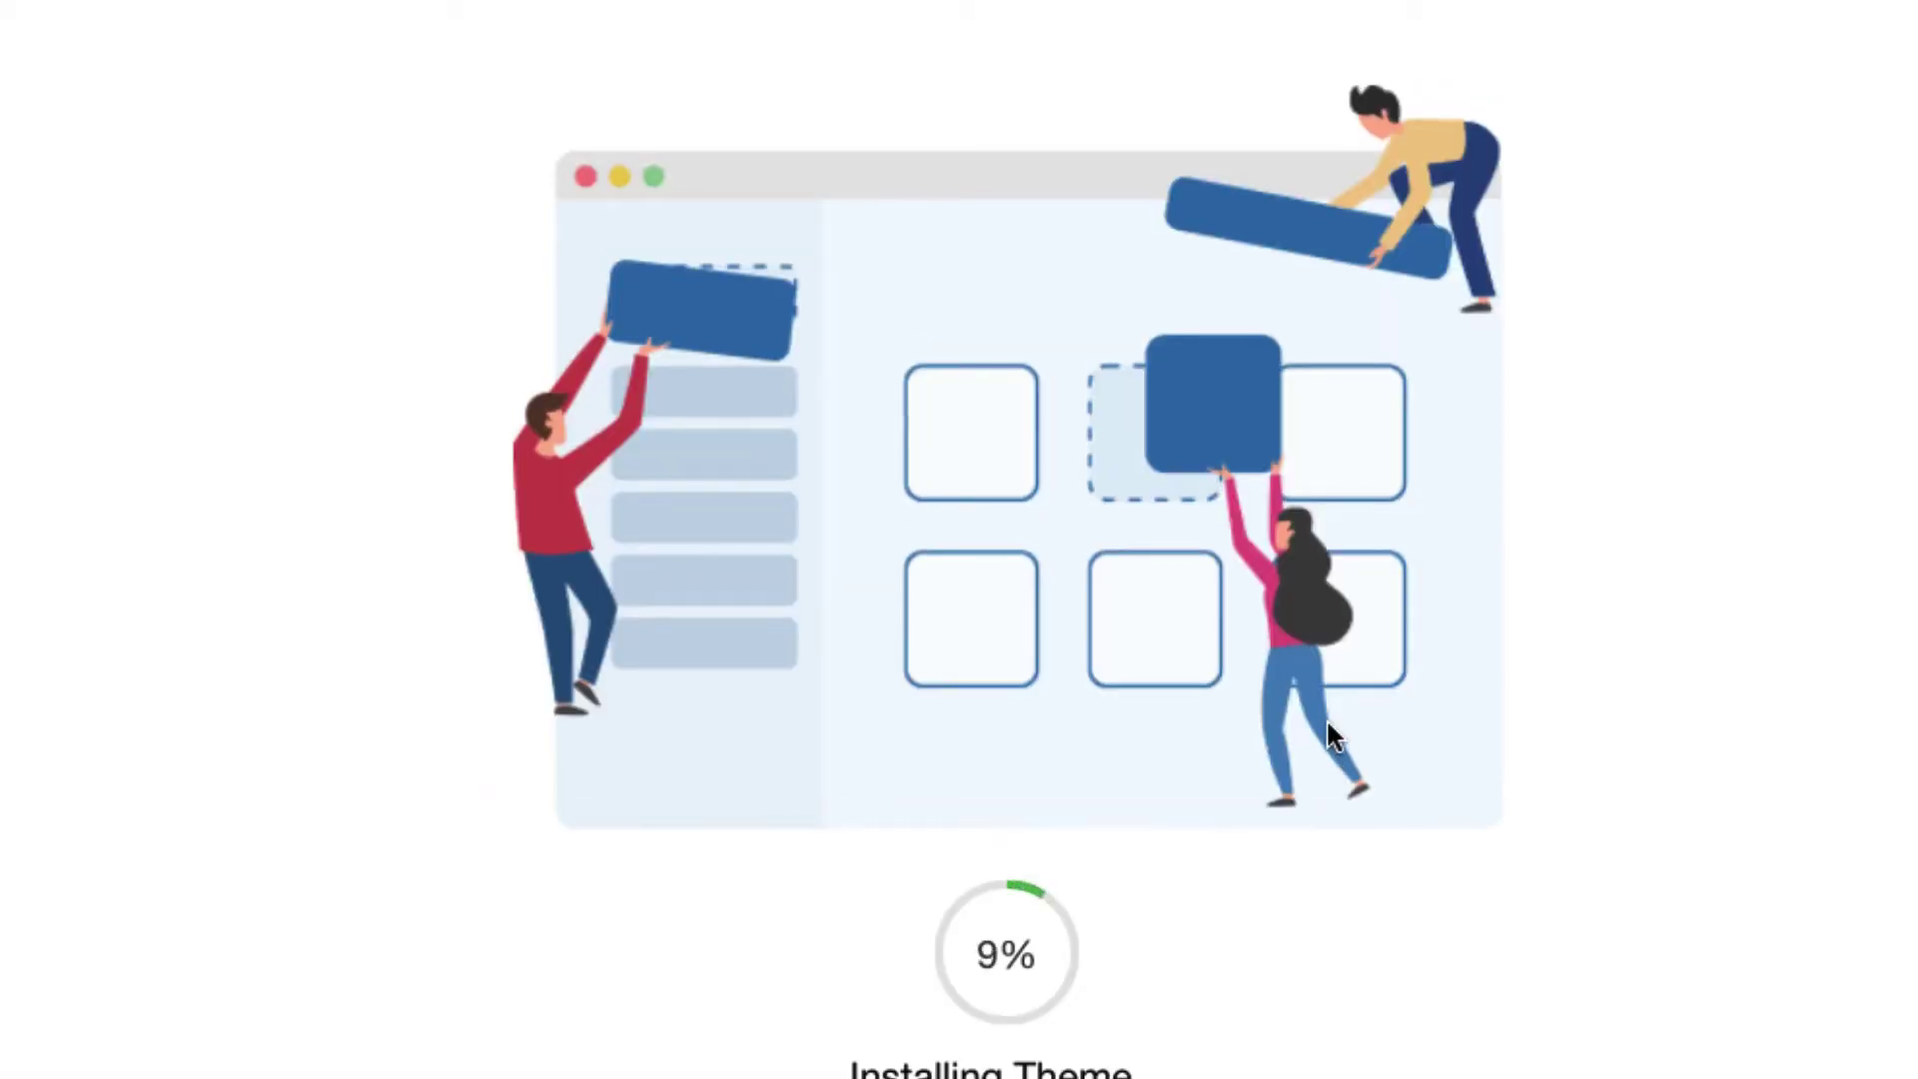